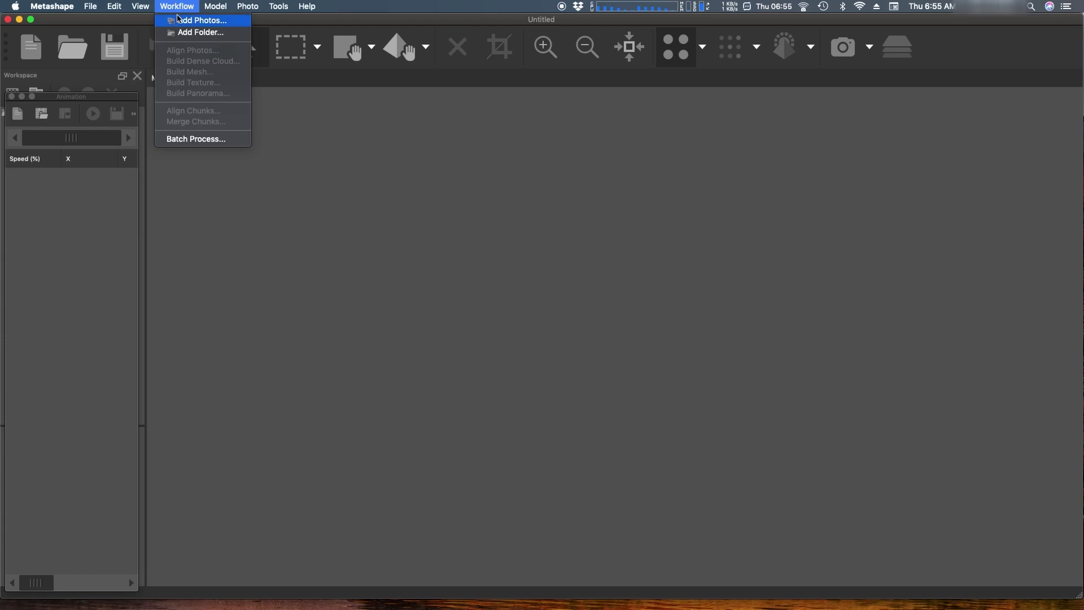
- Add the photos LAPSE_0271.JPG through LAPSE_0420.JPG from the 109LAPSE folder to the project
{"action": "left_click", "coordinate": [183, 20]}
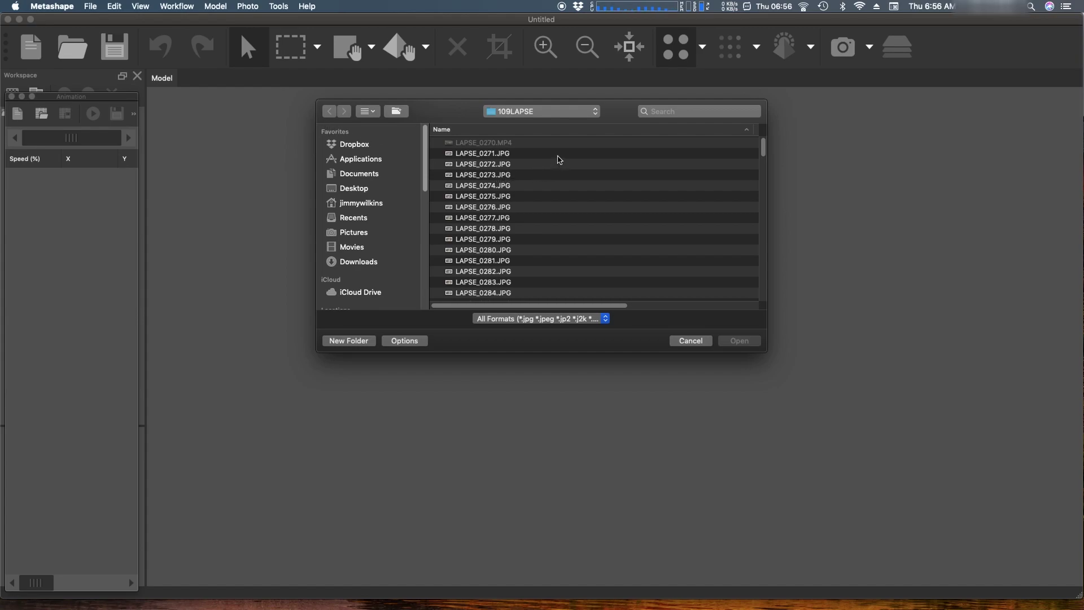
{"action": "left_click_drag", "start_coordinate": [559, 159], "coordinate": [591, 378]}
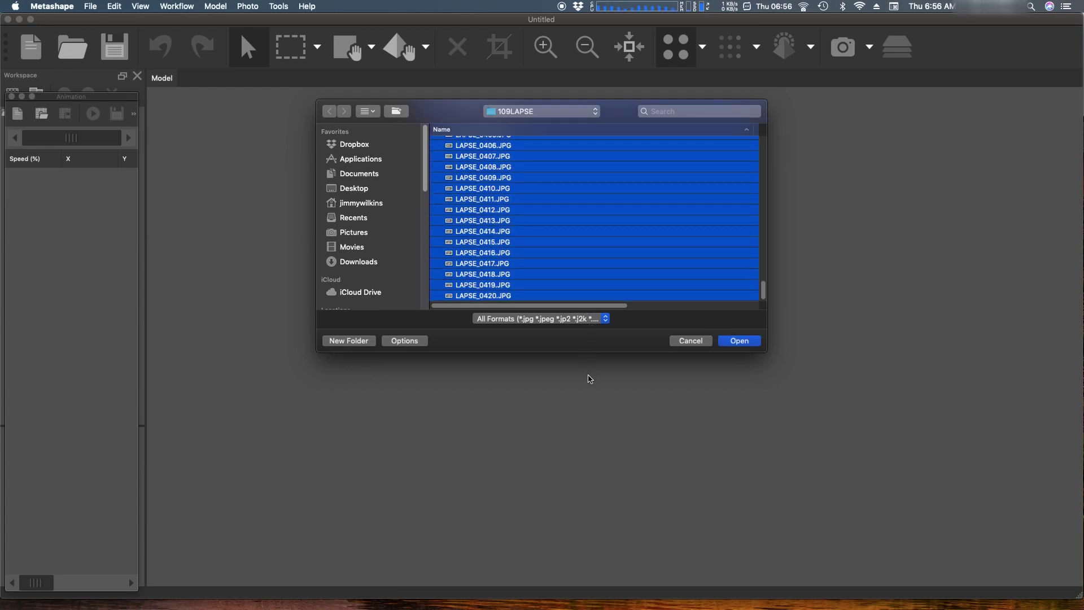
{"action": "left_click", "coordinate": [738, 341]}
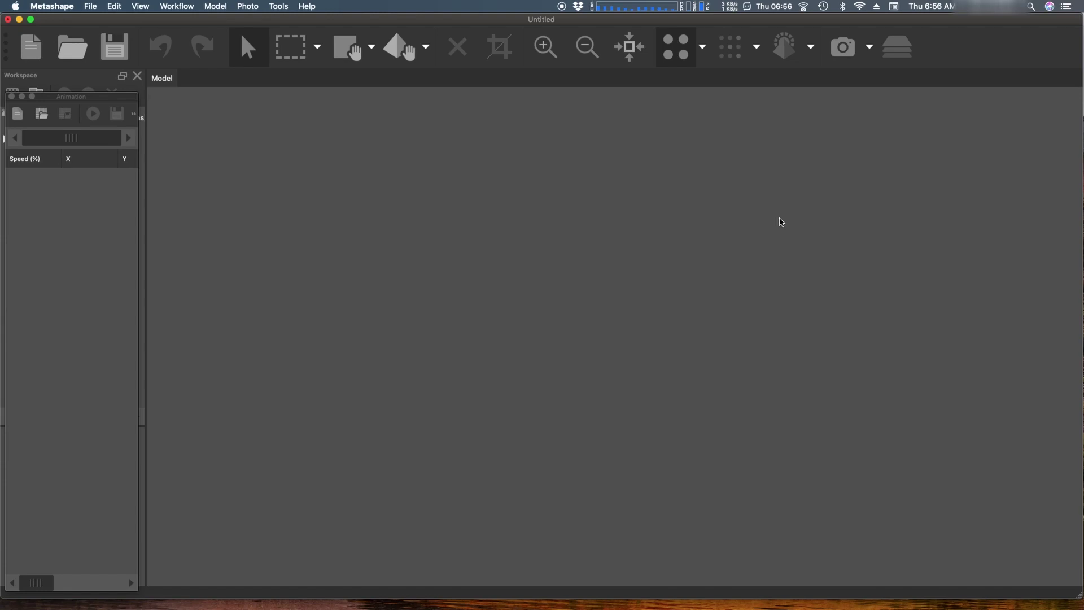
- Show the Photos pane and look through the imported thumbnails down to the last photo, LAPSE_0420
{"action": "left_click", "coordinate": [141, 7]}
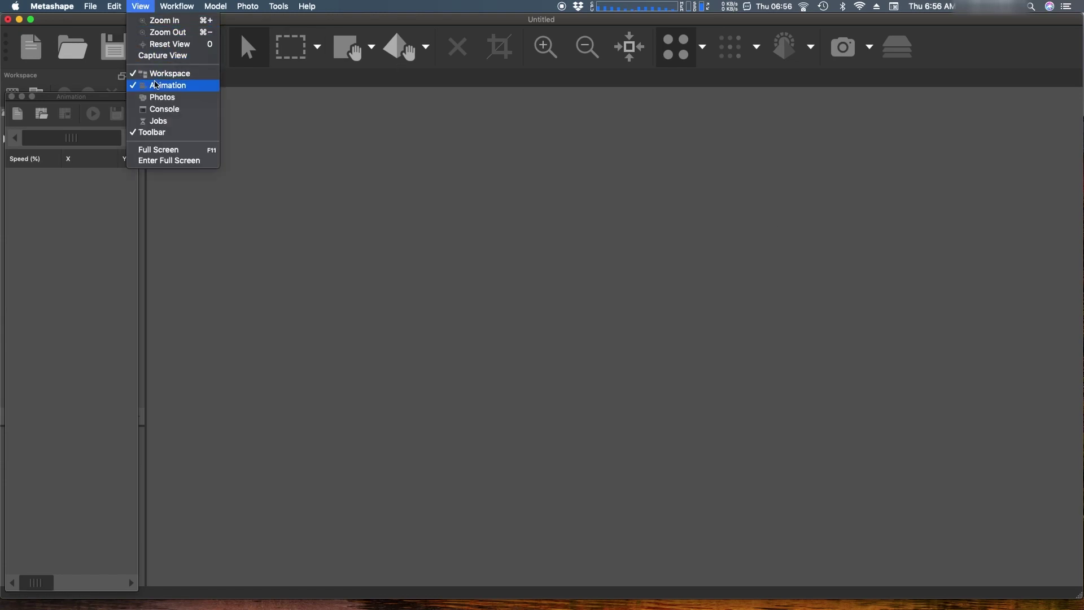
{"action": "left_click", "coordinate": [157, 99]}
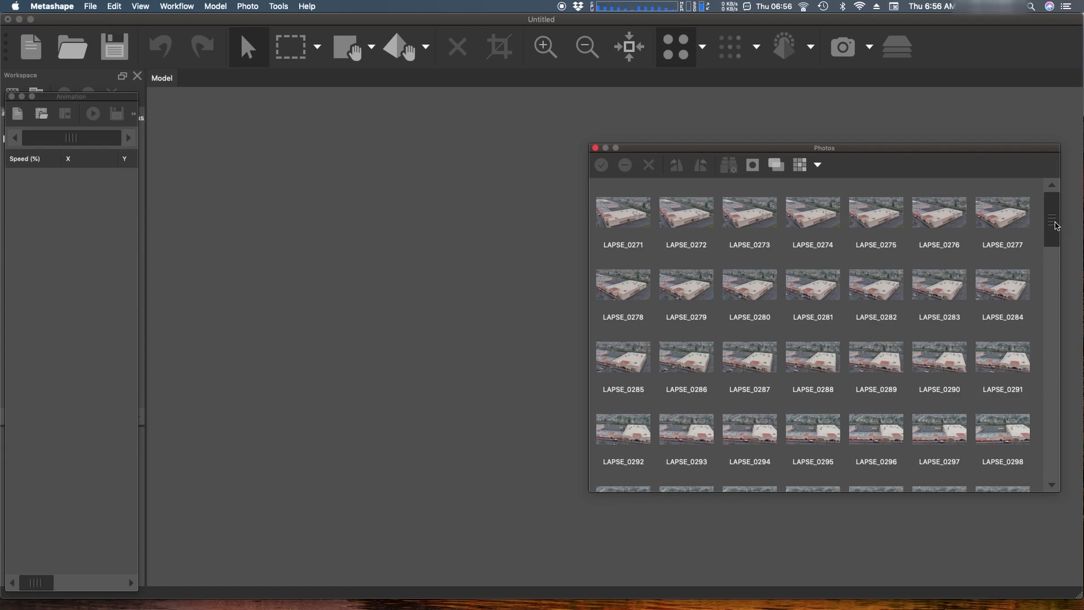
{"action": "left_click_drag", "start_coordinate": [1054, 222], "coordinate": [1053, 357]}
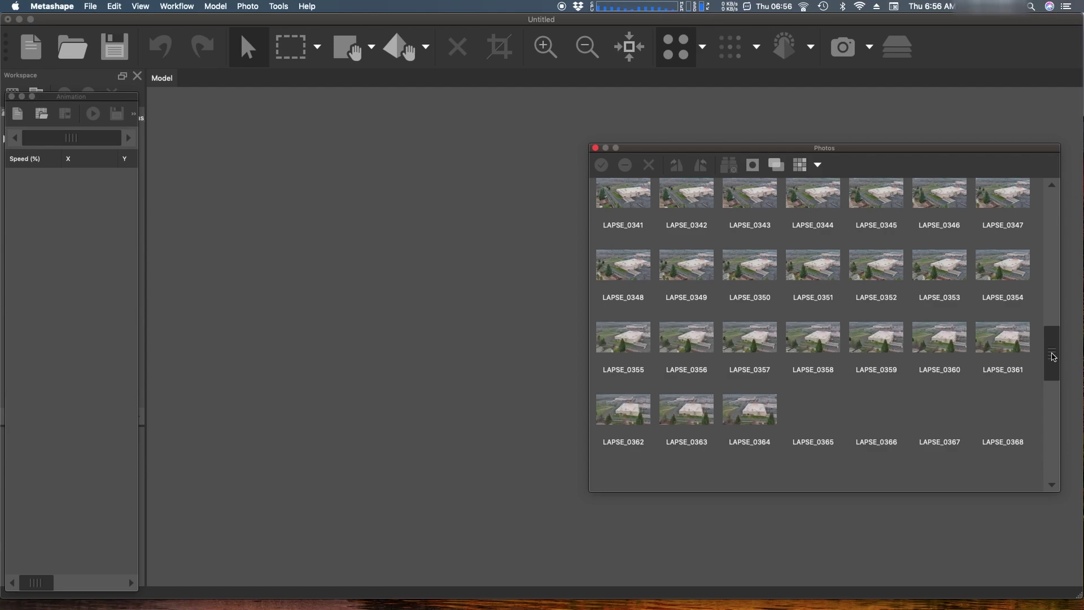
{"action": "right_click", "coordinate": [1054, 357]}
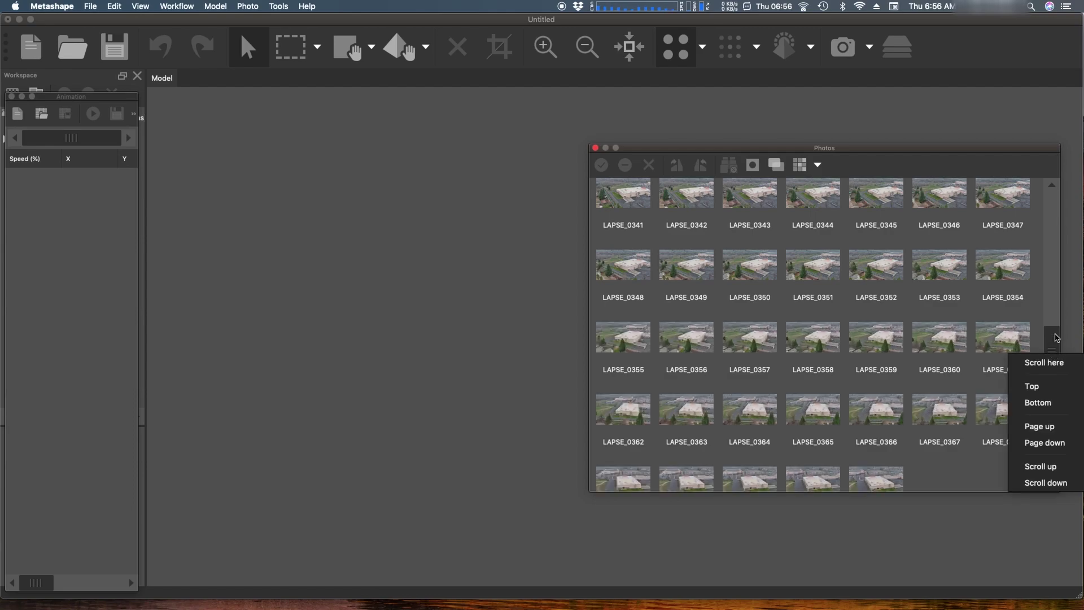
{"action": "left_click", "coordinate": [1068, 333]}
{"action": "left_click", "coordinate": [1055, 349]}
{"action": "left_click_drag", "start_coordinate": [1055, 353], "coordinate": [1053, 465]}
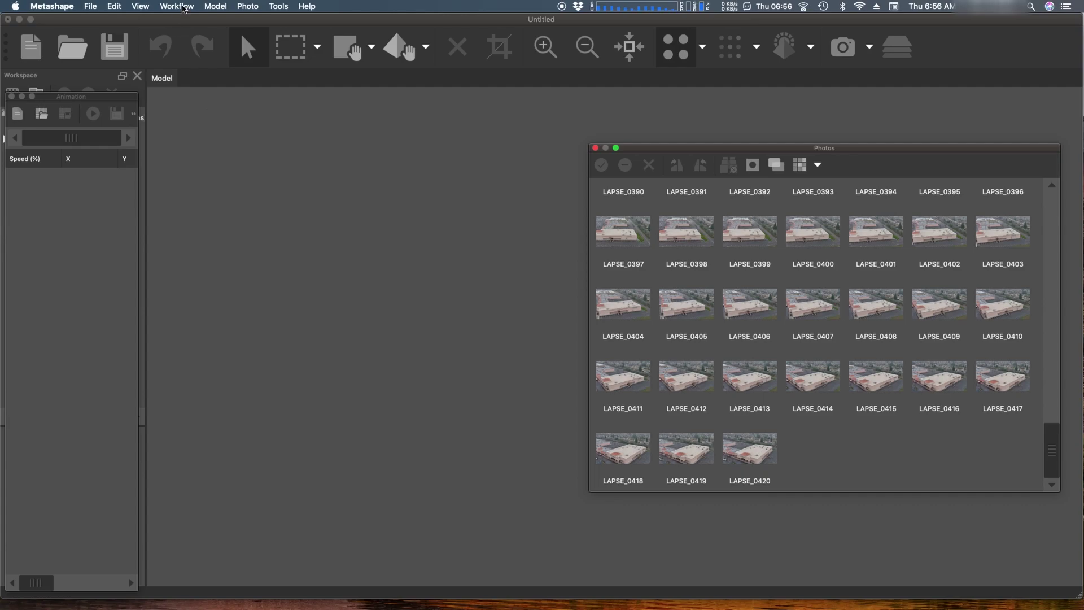
- Align the photos with Medium accuracy and generic preselection enabled
{"action": "left_click", "coordinate": [183, 8]}
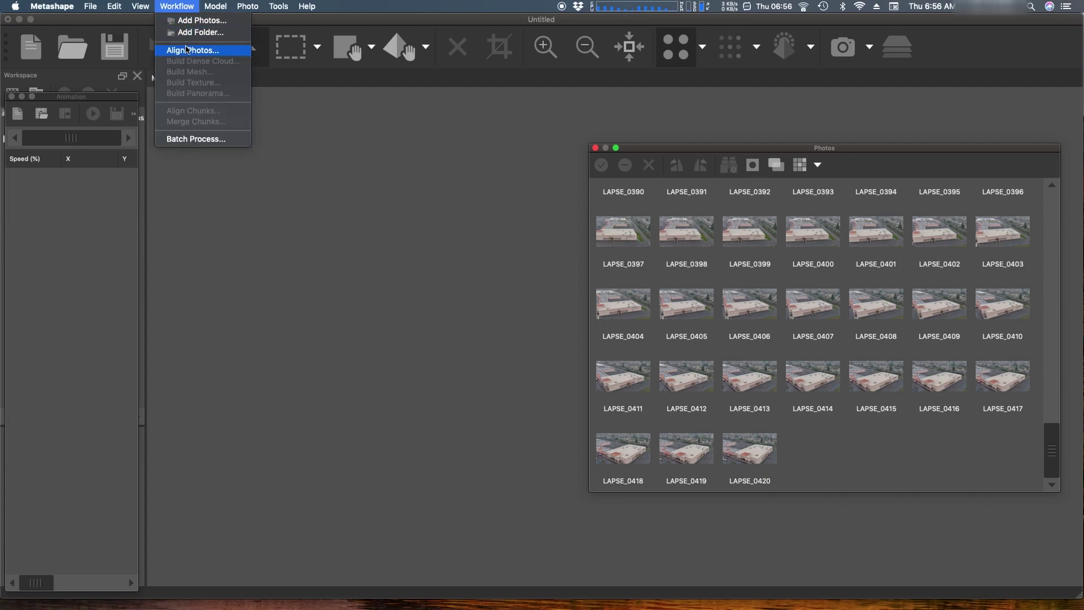
{"action": "left_click", "coordinate": [188, 51]}
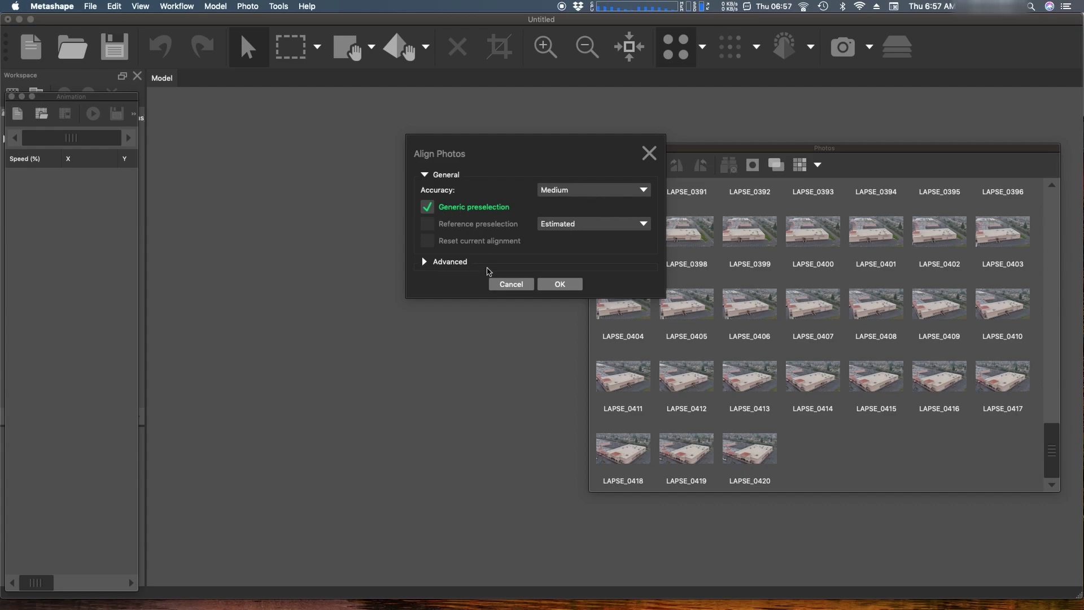
{"action": "left_click", "coordinate": [559, 285]}
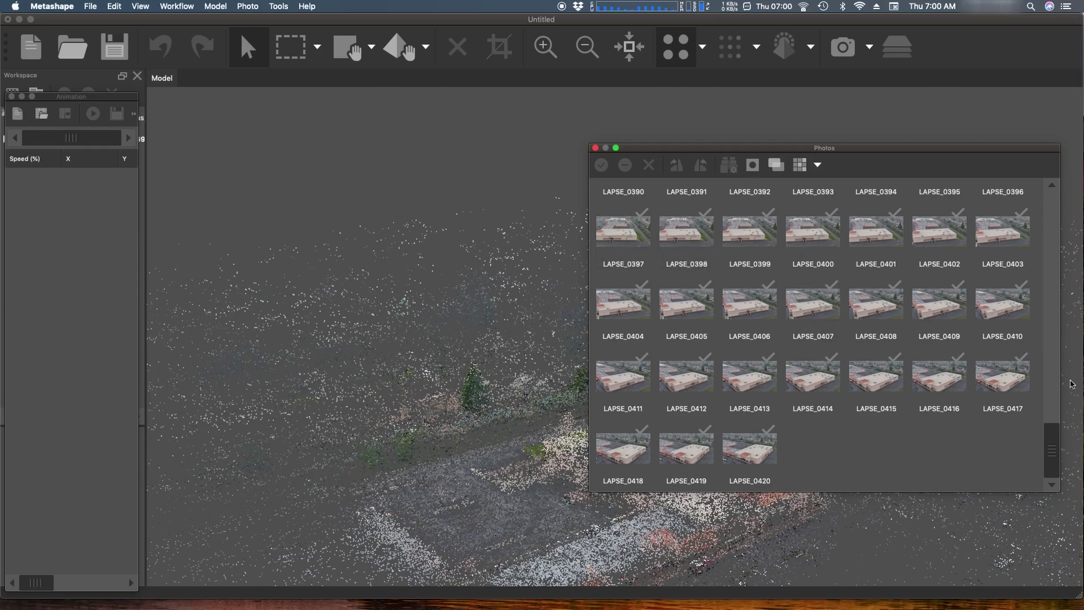
- Check the alignment marks on the photo thumbnails from first to last, and move the Photos window off the point cloud
{"action": "left_click_drag", "start_coordinate": [1052, 444], "coordinate": [1051, 213]}
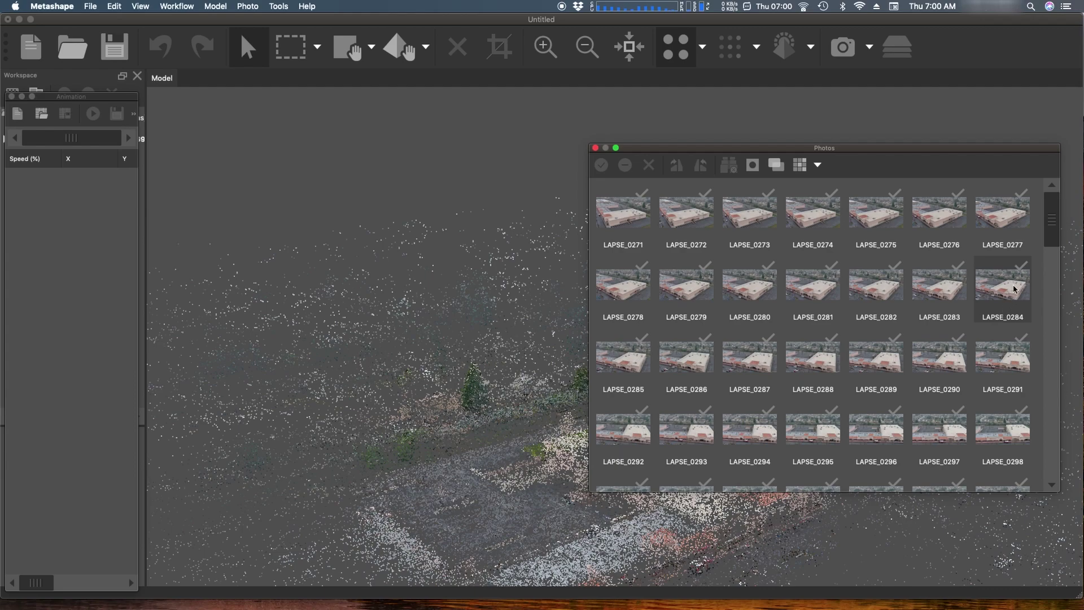
{"action": "left_click_drag", "start_coordinate": [1052, 227], "coordinate": [1065, 469]}
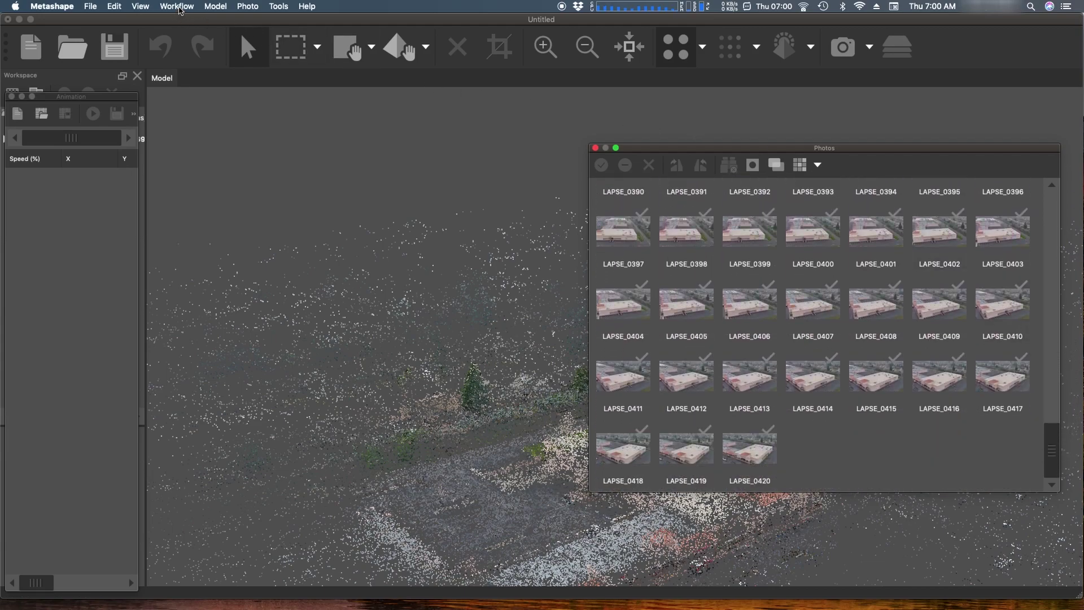
{"action": "left_click_drag", "start_coordinate": [648, 154], "coordinate": [989, 188]}
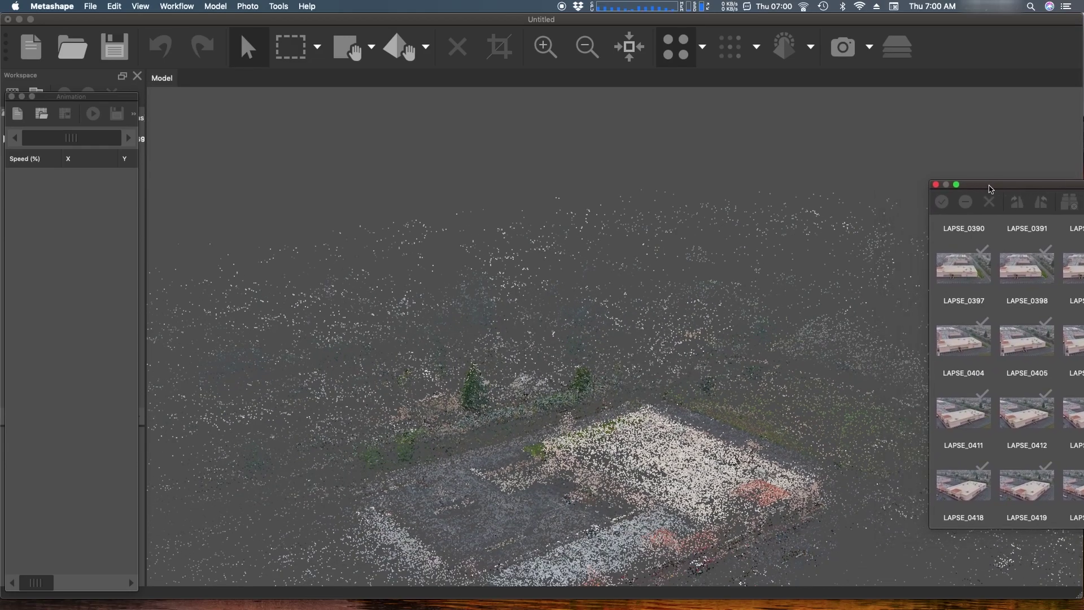
- Build the dense cloud at Medium quality
{"action": "left_click", "coordinate": [177, 6]}
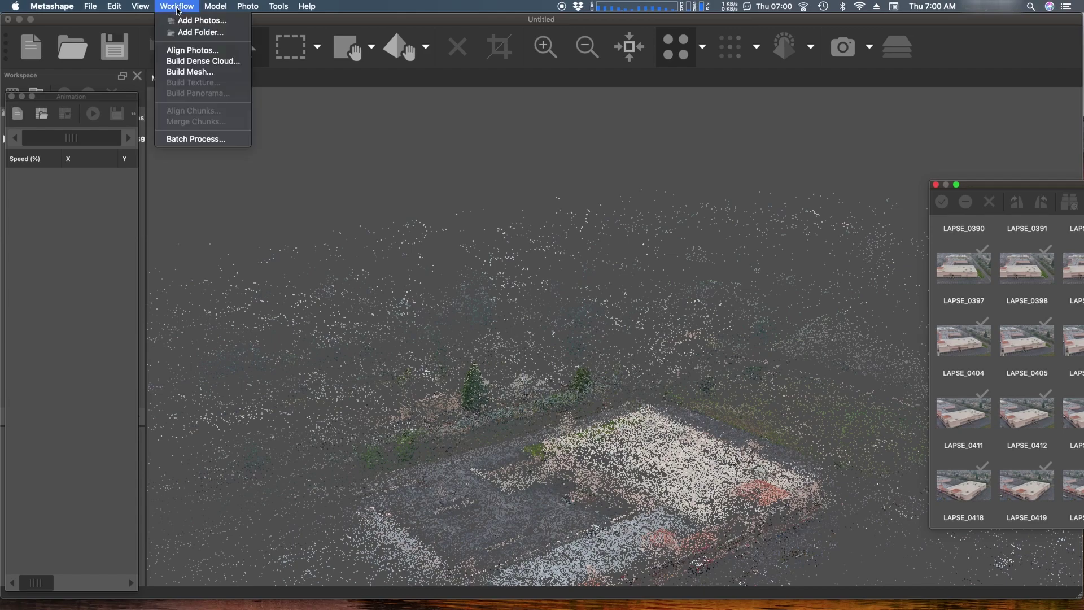
{"action": "left_click", "coordinate": [188, 62]}
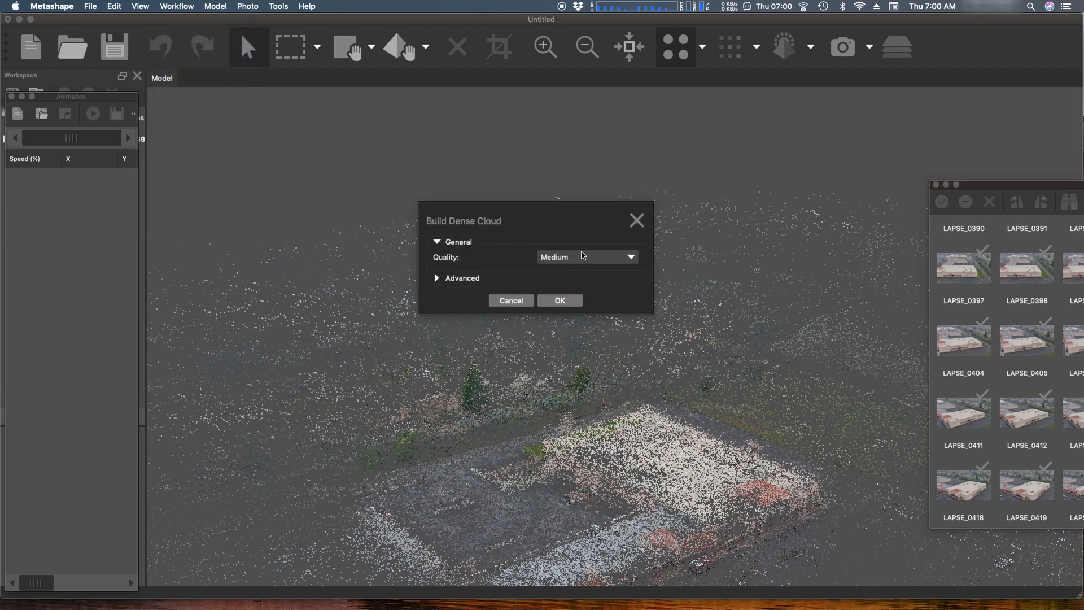
{"action": "left_click", "coordinate": [632, 258]}
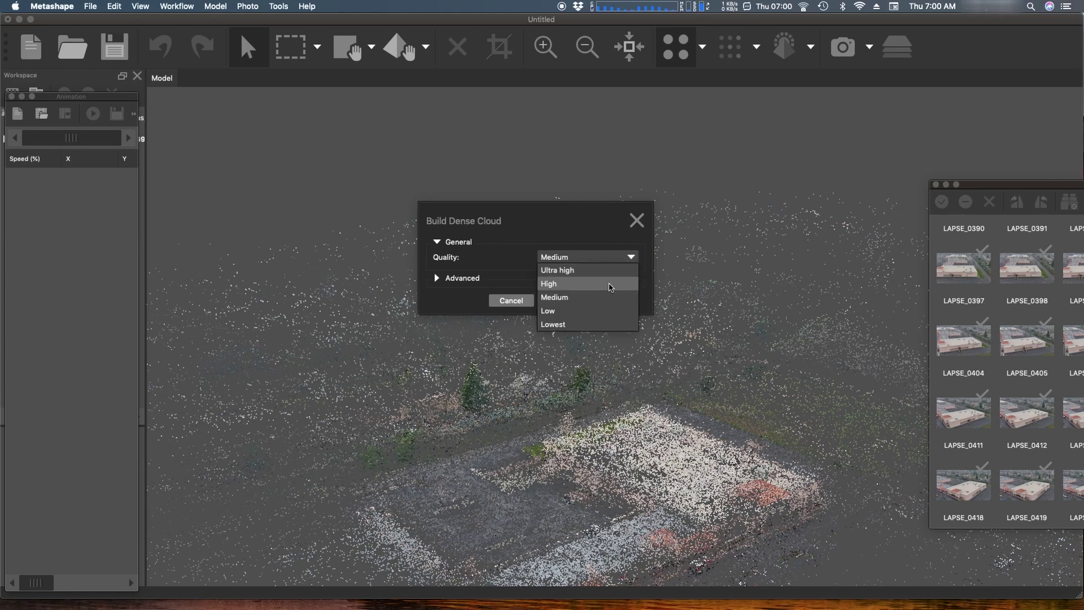
{"action": "left_click", "coordinate": [606, 298]}
{"action": "left_click", "coordinate": [581, 301]}
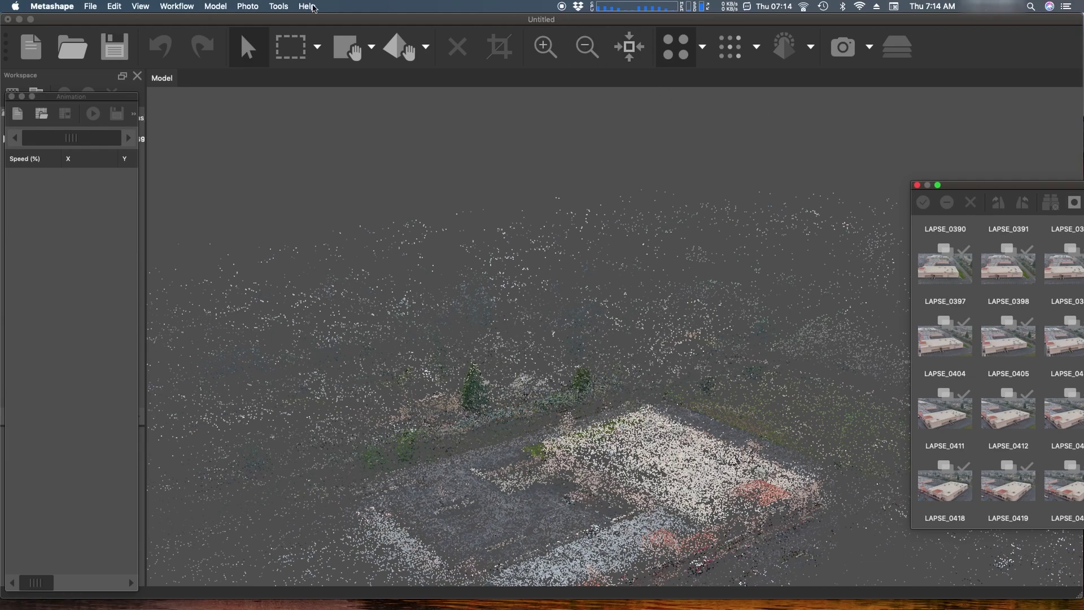
- Build a mesh from the depth maps with Medium quality and Medium face count
{"action": "left_click", "coordinate": [176, 6]}
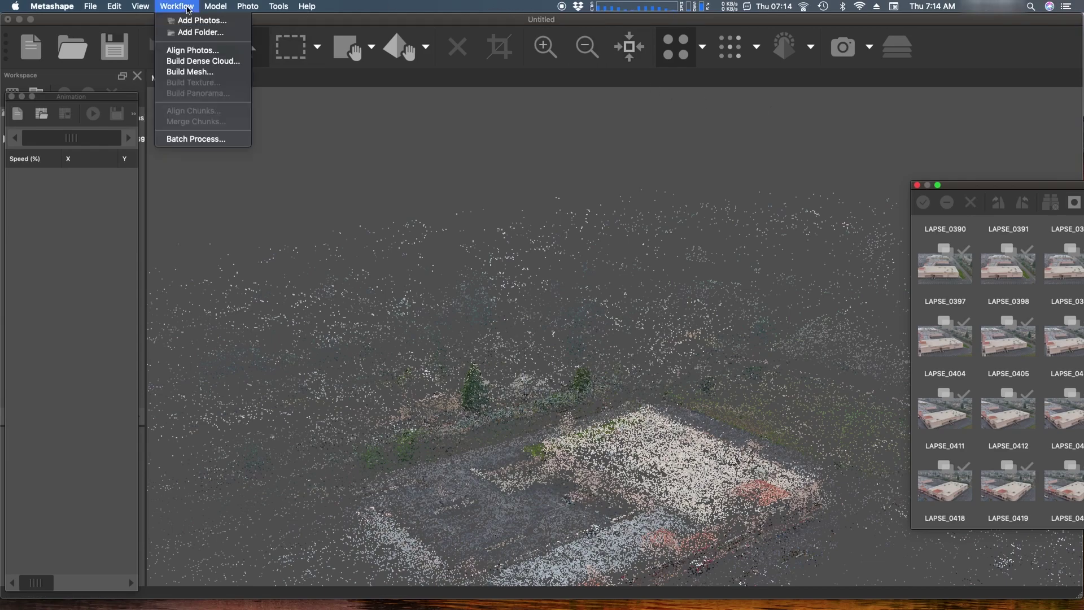
{"action": "left_click", "coordinate": [193, 72]}
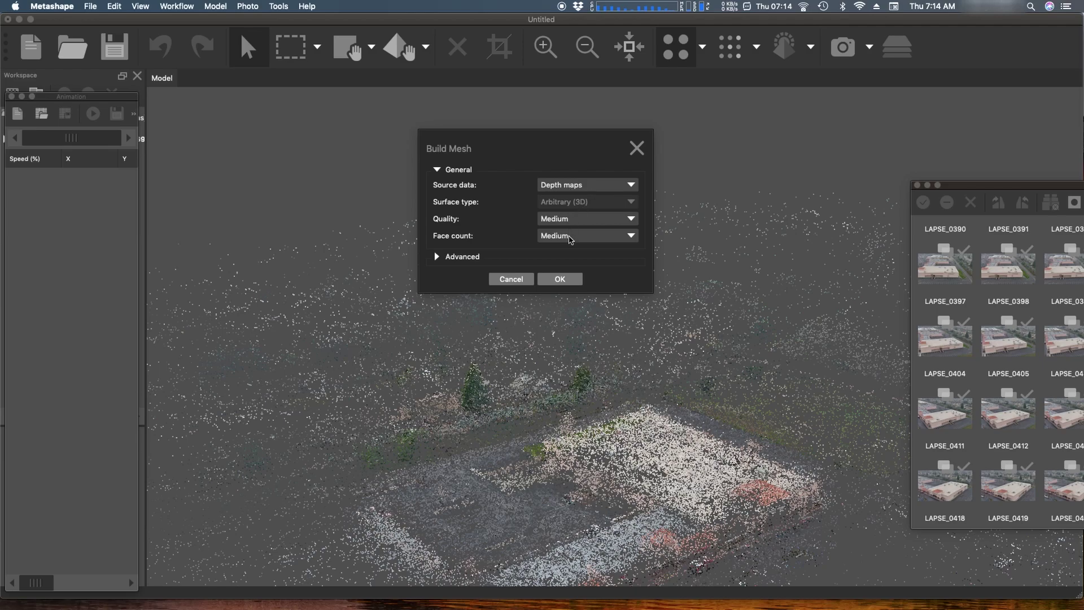
{"action": "left_click", "coordinate": [560, 278]}
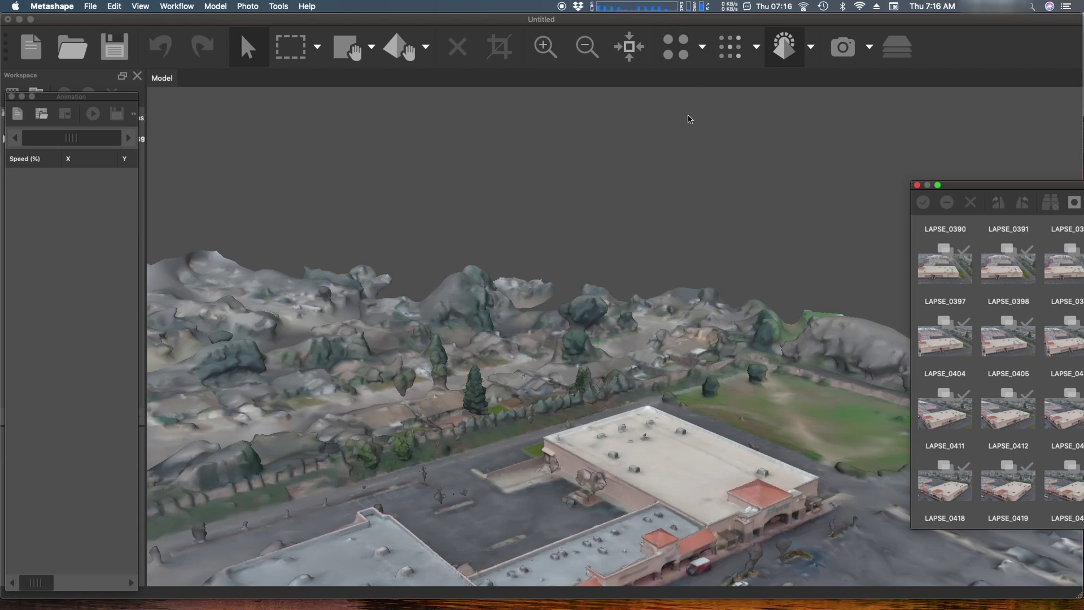
- Rotate the whole mesh with Rotate Object so the terrain is seen steeply from above
{"action": "scroll", "coordinate": [681, 146], "scroll_direction": "down", "scroll_amount": 10}
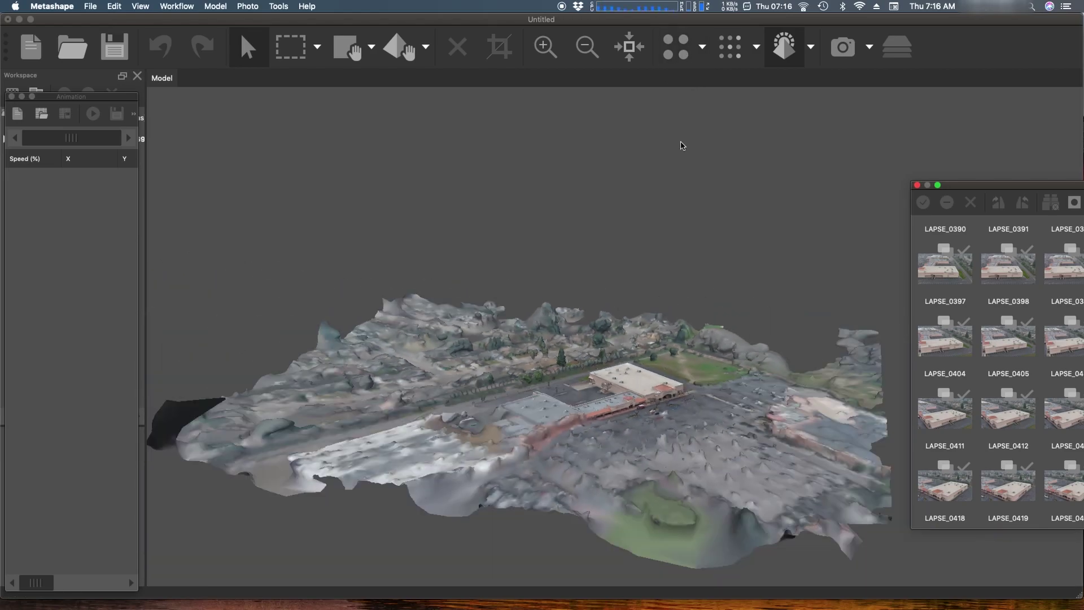
{"action": "left_click", "coordinate": [428, 49]}
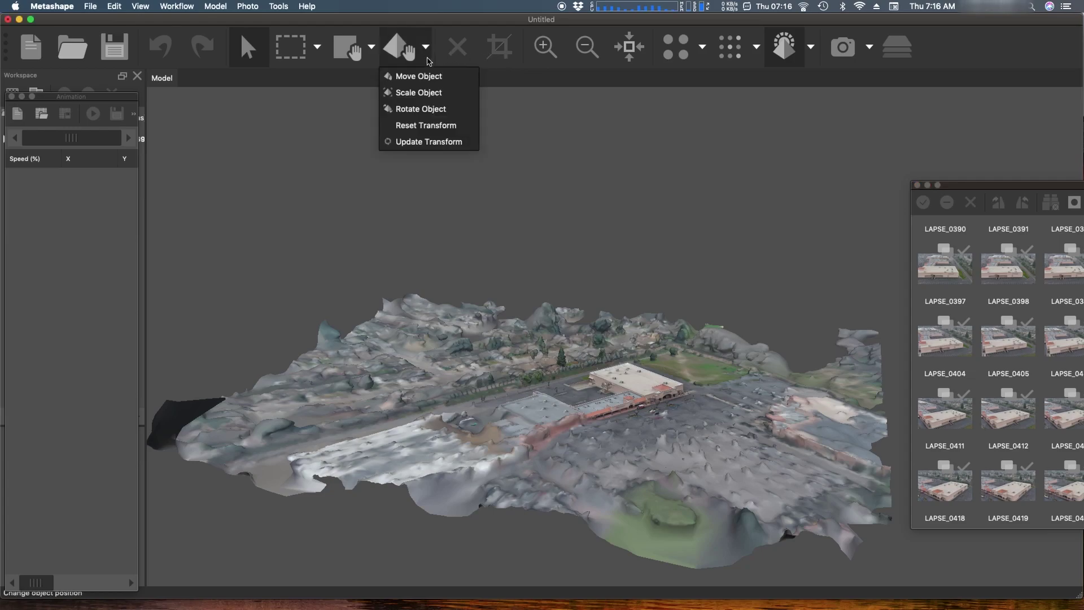
{"action": "left_click", "coordinate": [425, 113]}
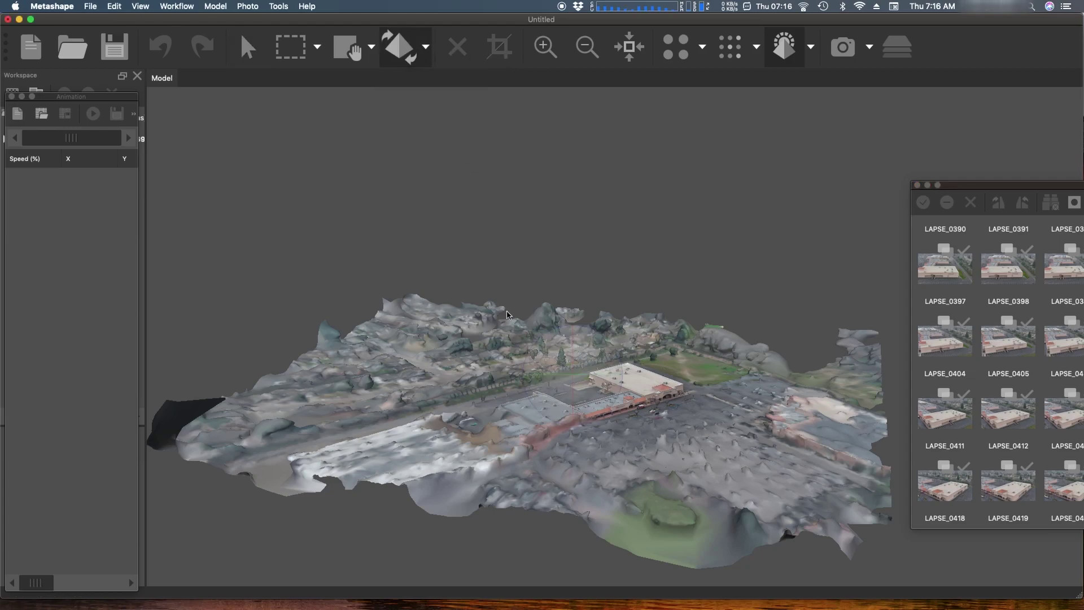
{"action": "left_click_drag", "start_coordinate": [571, 335], "coordinate": [570, 358]}
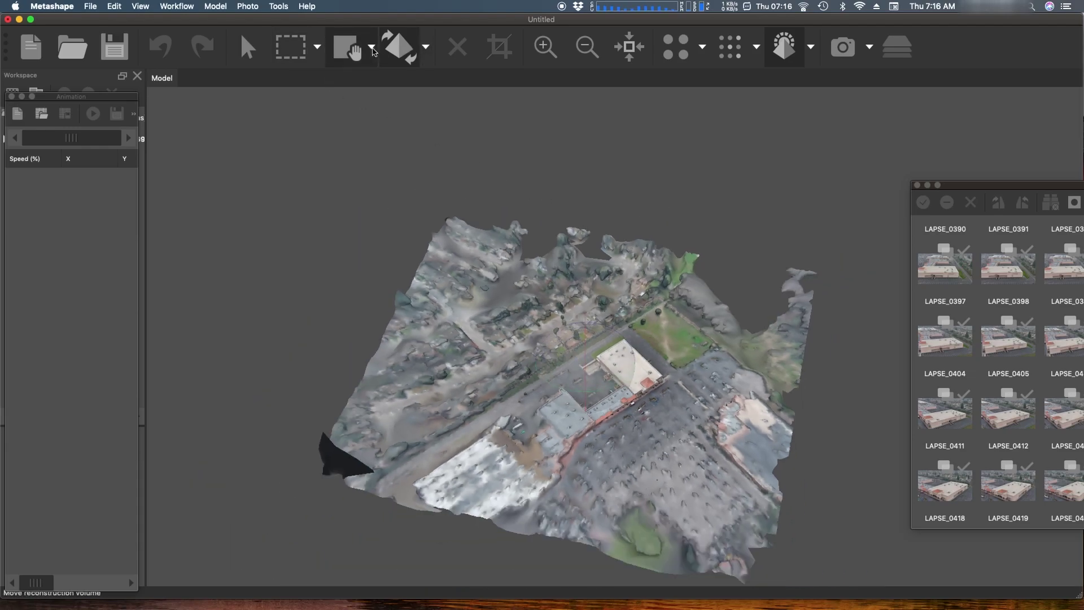
- Outline the mesh area left of the white-roofed building with Free-Form Selection and delete it
{"action": "left_click", "coordinate": [318, 47]}
{"action": "left_click", "coordinate": [316, 108]}
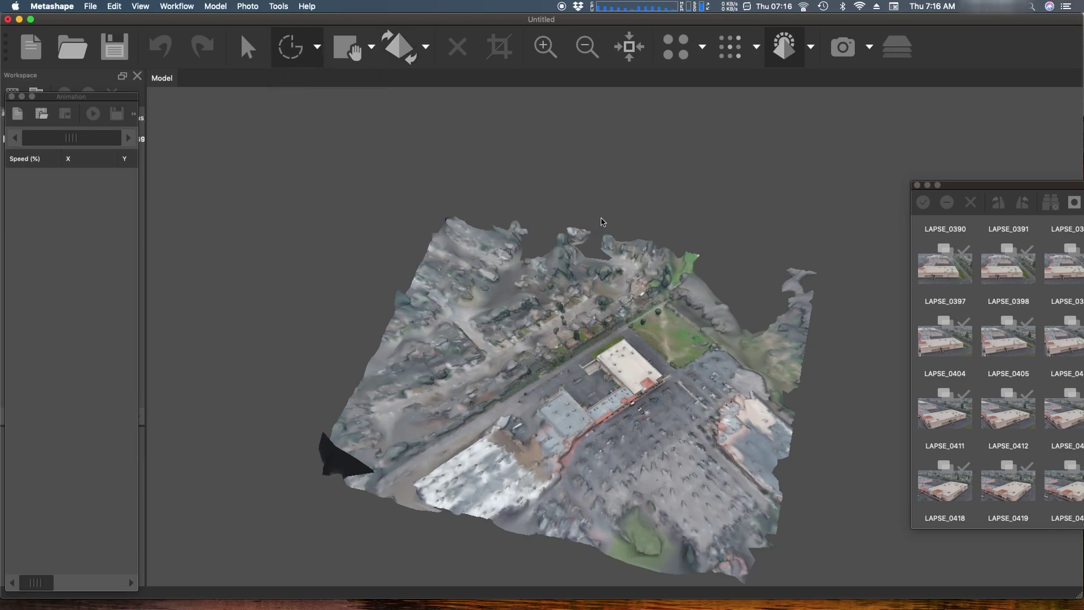
{"action": "left_click_drag", "start_coordinate": [599, 234], "coordinate": [593, 263]}
{"action": "left_click_drag", "start_coordinate": [584, 310], "coordinate": [574, 375]}
{"action": "mouse_move", "coordinate": [548, 497]}
{"action": "left_mouse_down"}
{"action": "mouse_move", "coordinate": [515, 550]}
{"action": "mouse_move", "coordinate": [282, 472]}
{"action": "mouse_move", "coordinate": [291, 243]}
{"action": "mouse_move", "coordinate": [404, 145]}
{"action": "left_mouse_up"}
{"action": "left_click", "coordinate": [457, 48]}
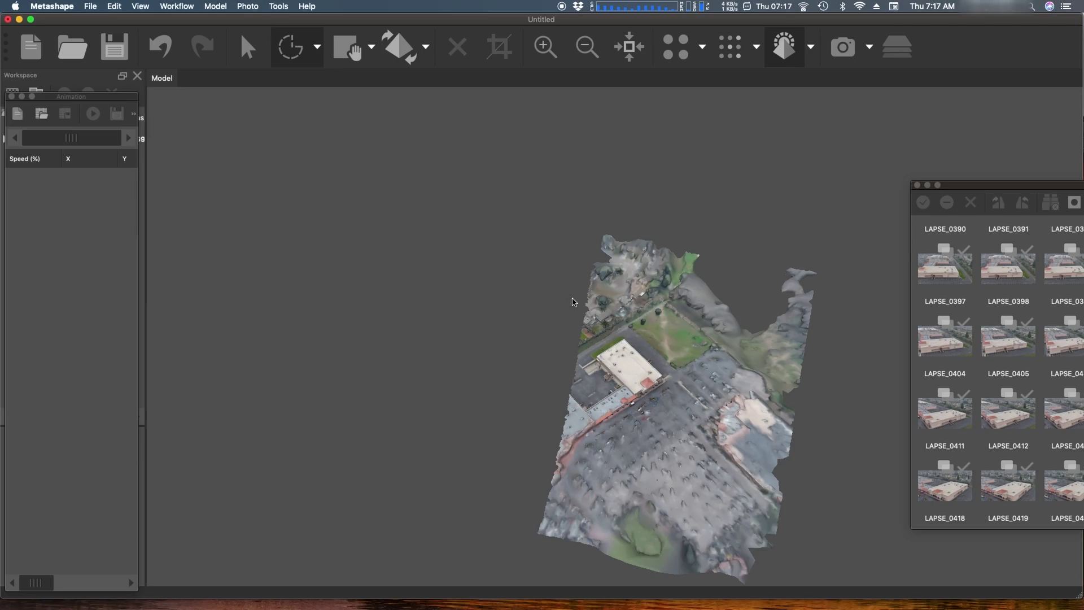
- Outline the distant terrain beyond the white-roofed building and the grass field, and delete it
{"action": "left_click_drag", "start_coordinate": [576, 311], "coordinate": [688, 336]}
{"action": "mouse_move", "coordinate": [768, 348]}
{"action": "left_mouse_down"}
{"action": "mouse_move", "coordinate": [837, 341]}
{"action": "mouse_move", "coordinate": [753, 211]}
{"action": "mouse_move", "coordinate": [522, 214]}
{"action": "left_mouse_up"}
{"action": "left_click", "coordinate": [461, 47]}
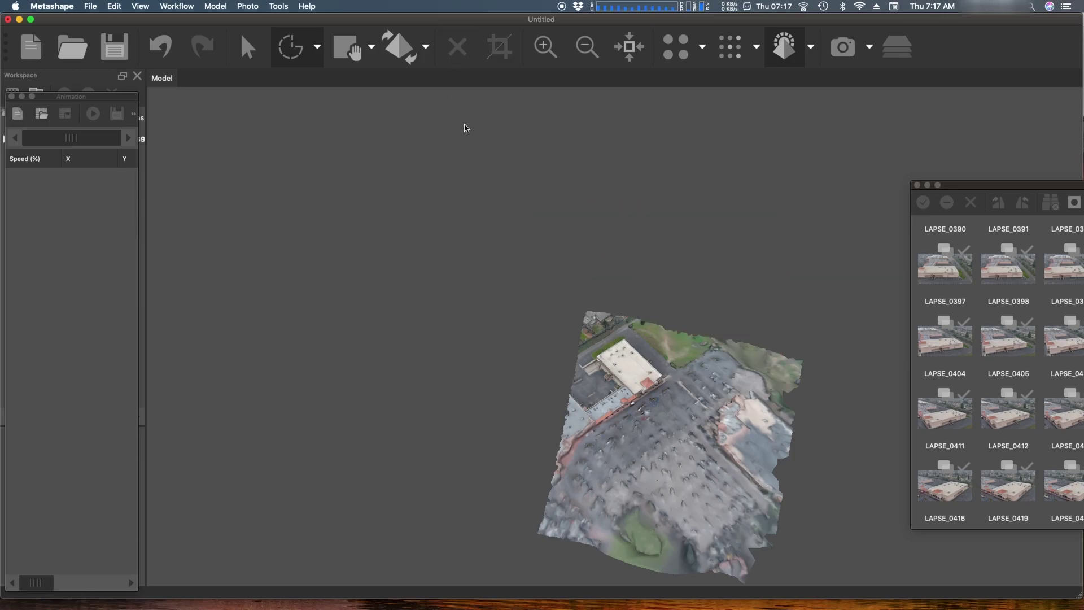
- Delete the mesh strip to the right of the white-roofed building and the parking-lot area below it using freehand selections
{"action": "left_click_drag", "start_coordinate": [700, 335], "coordinate": [693, 370]}
{"action": "mouse_move", "coordinate": [654, 569]}
{"action": "left_mouse_down"}
{"action": "mouse_move", "coordinate": [723, 587]}
{"action": "mouse_move", "coordinate": [824, 503]}
{"action": "mouse_move", "coordinate": [829, 274]}
{"action": "left_mouse_up"}
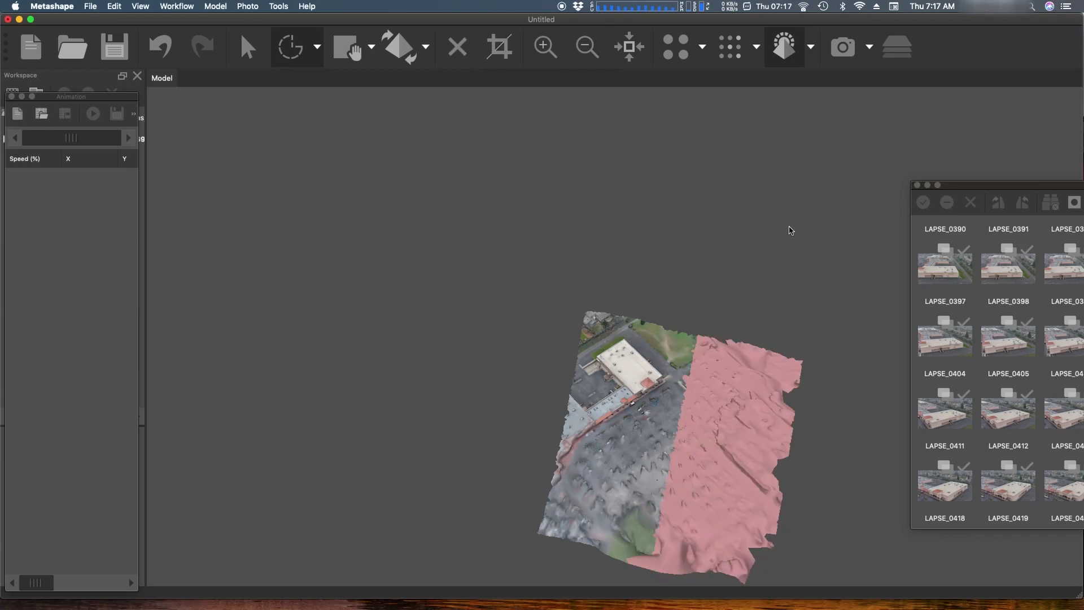
{"action": "left_click", "coordinate": [457, 48]}
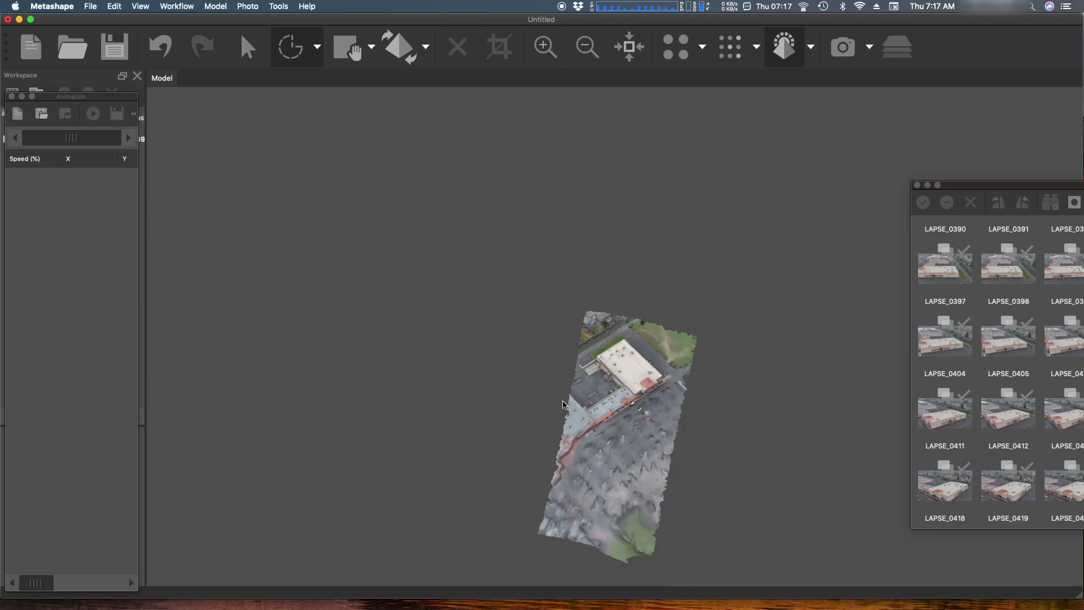
{"action": "mouse_move", "coordinate": [638, 418]}
{"action": "left_mouse_down"}
{"action": "mouse_move", "coordinate": [695, 459]}
{"action": "mouse_move", "coordinate": [673, 574]}
{"action": "mouse_move", "coordinate": [528, 576]}
{"action": "mouse_move", "coordinate": [478, 493]}
{"action": "left_mouse_up"}
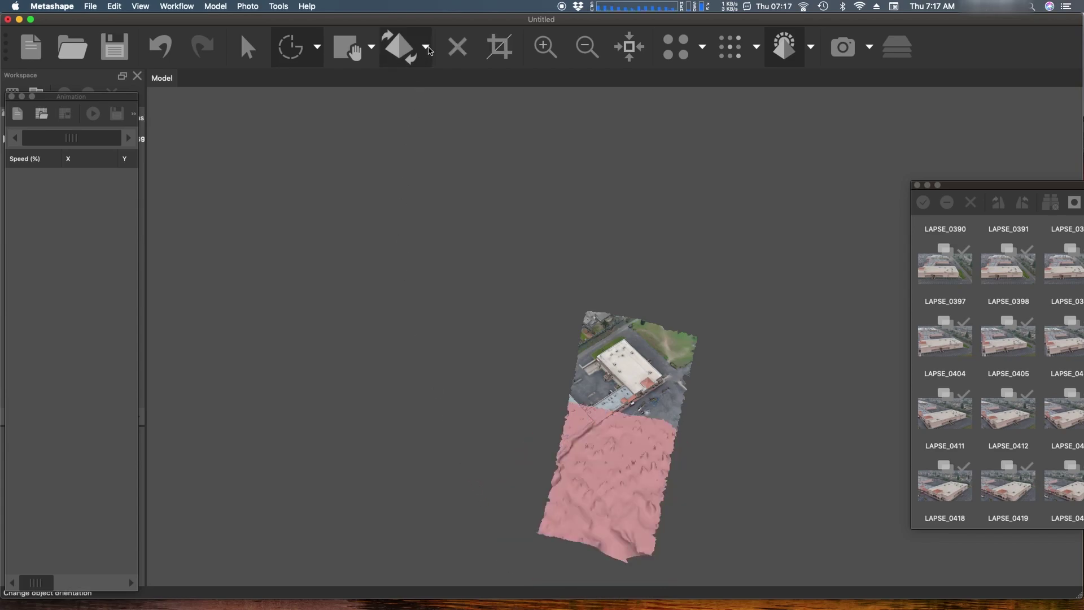
{"action": "left_click", "coordinate": [459, 48]}
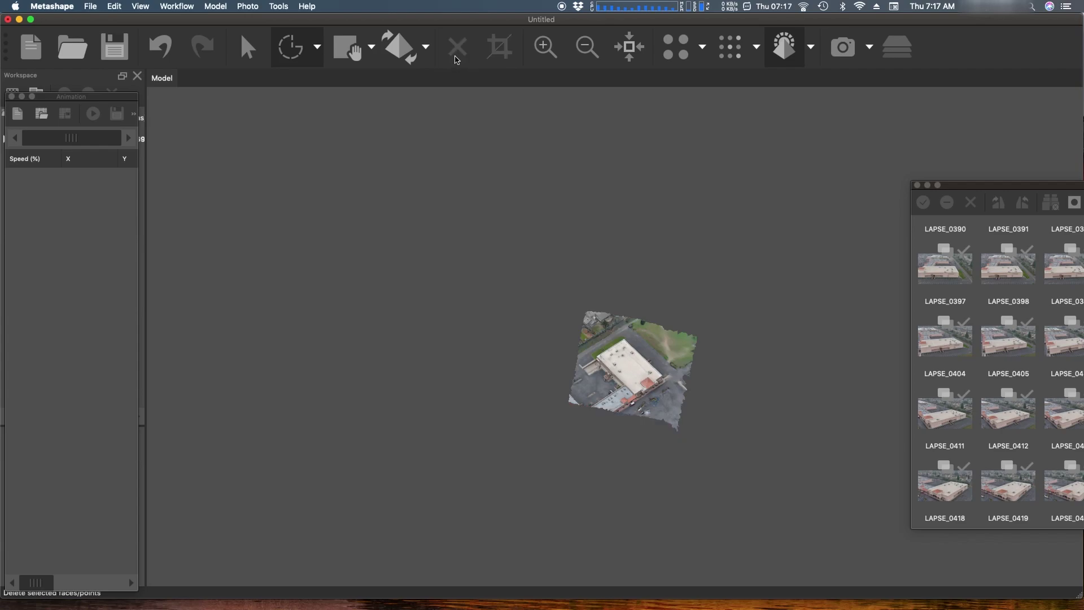
- Rotate the trimmed mesh with Rotate Object to an oblique view showing the building's storefront side
{"action": "left_click", "coordinate": [425, 48]}
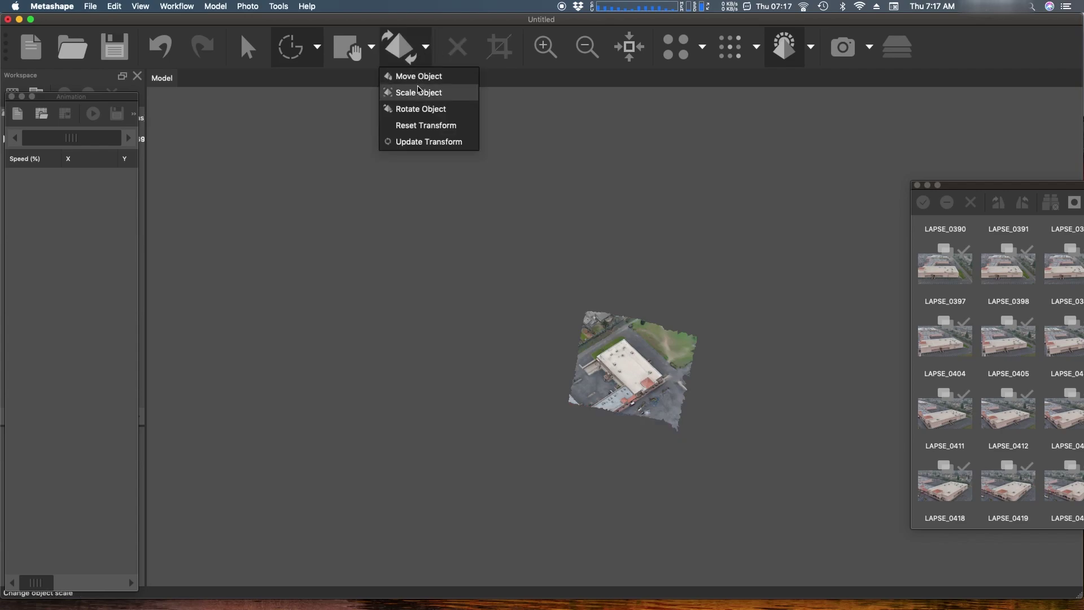
{"action": "left_click", "coordinate": [421, 109]}
{"action": "left_click_drag", "start_coordinate": [585, 375], "coordinate": [604, 367]}
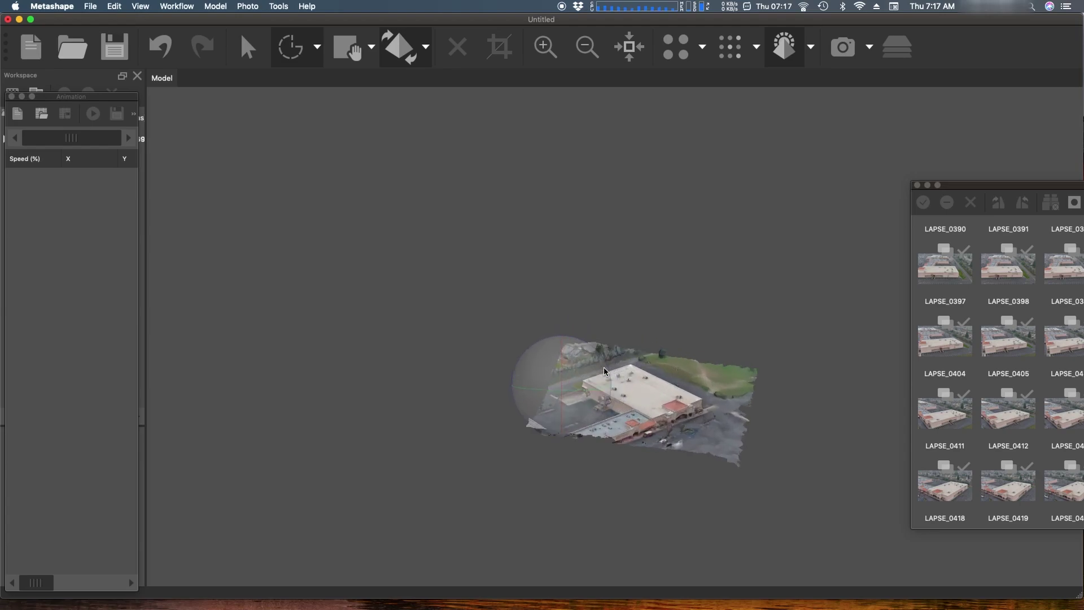
{"action": "scroll", "coordinate": [604, 370], "scroll_direction": "up", "scroll_amount": 2}
{"action": "left_click_drag", "start_coordinate": [545, 405], "coordinate": [564, 360]}
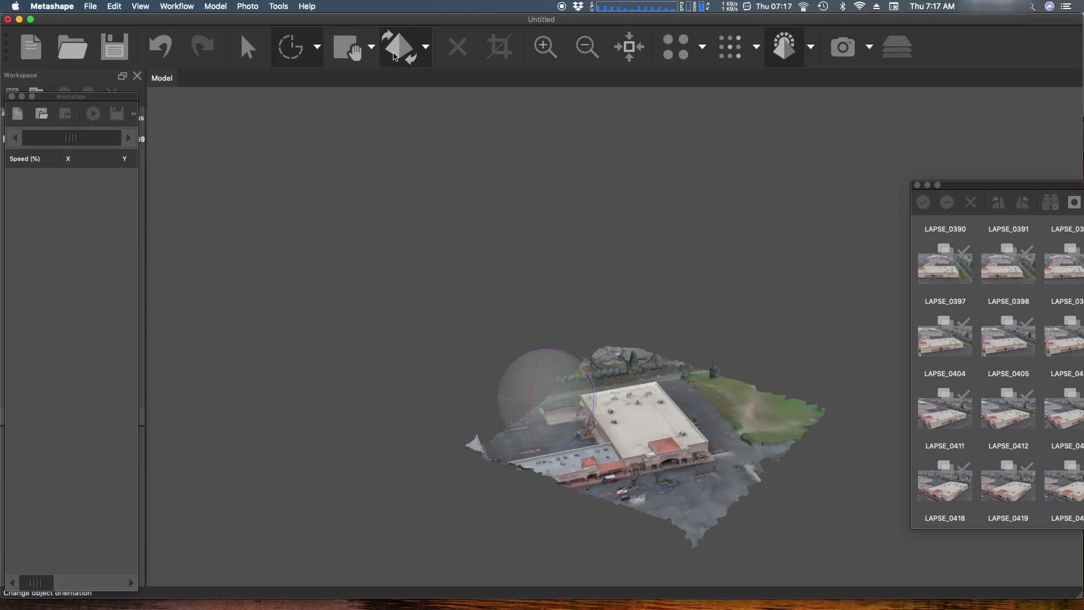
- Shift the trimmed mesh up toward the middle of the view with Move Object, and rotate it to a top-down view
{"action": "left_click", "coordinate": [426, 47]}
{"action": "left_click", "coordinate": [418, 77]}
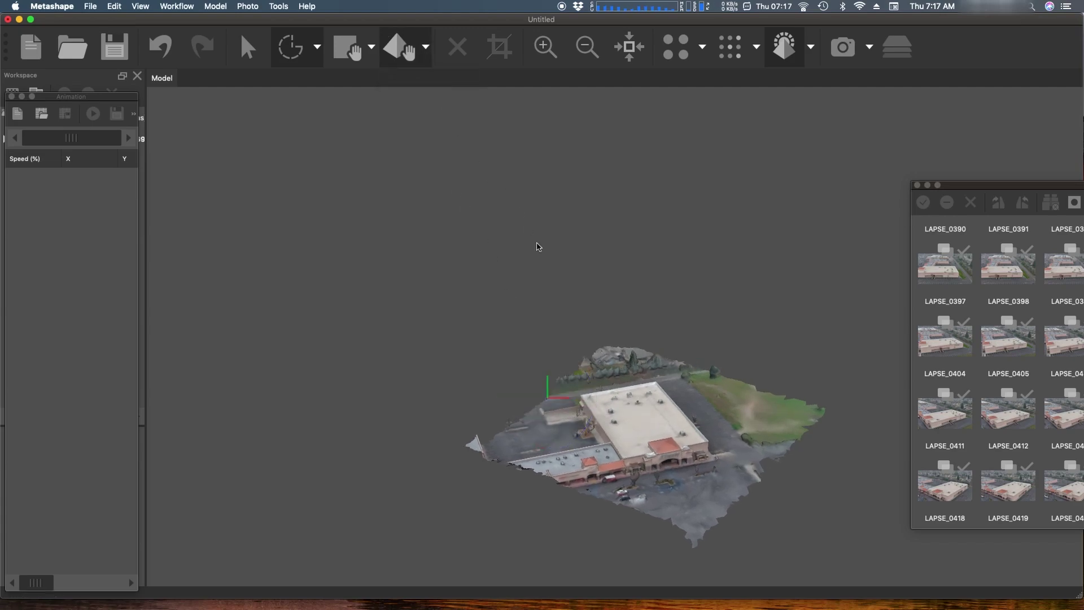
{"action": "left_click_drag", "start_coordinate": [549, 399], "coordinate": [456, 314]}
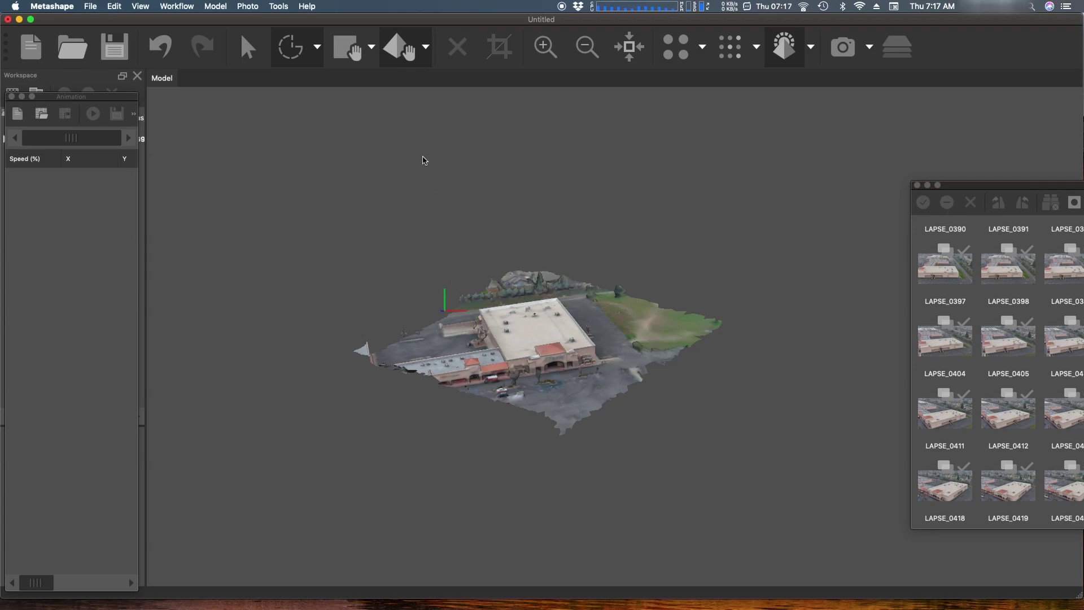
{"action": "left_click", "coordinate": [428, 47]}
{"action": "left_click", "coordinate": [419, 107]}
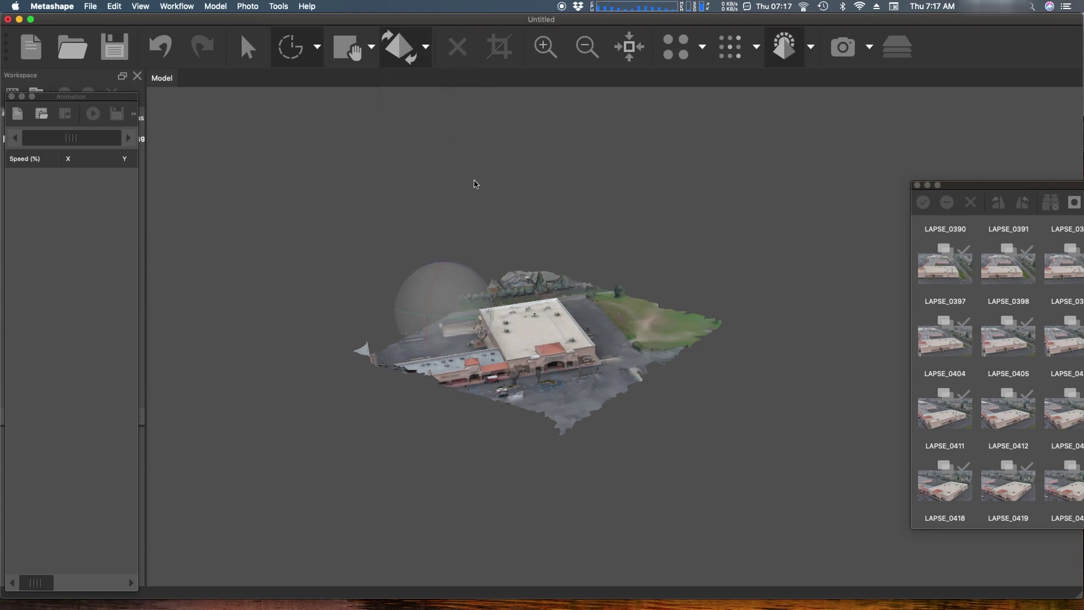
{"action": "left_click_drag", "start_coordinate": [445, 265], "coordinate": [434, 292]}
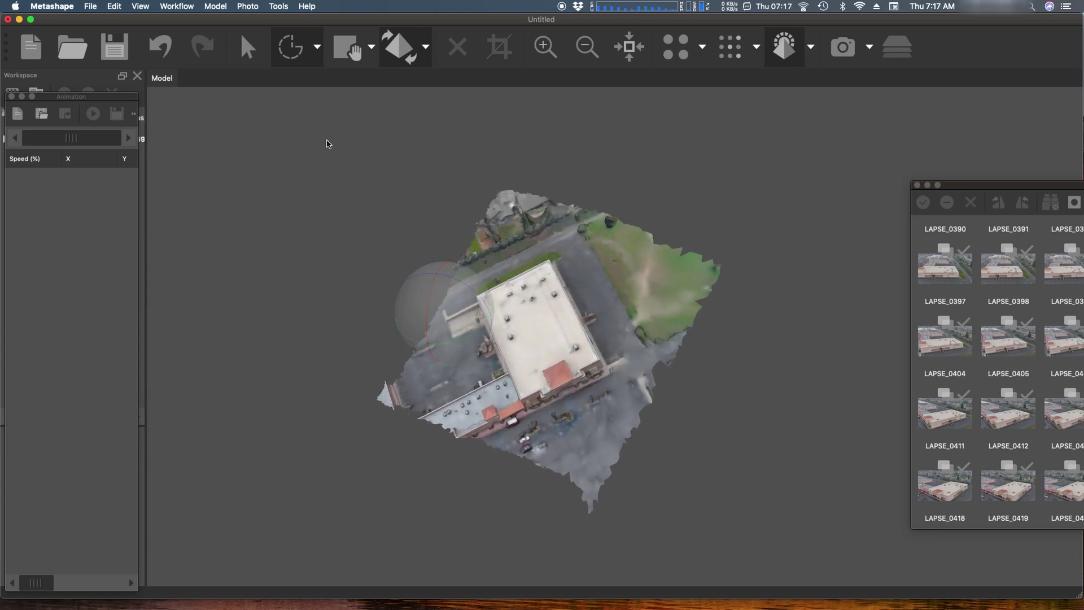
- Outline the jagged mesh strip across the lower parking lot and the smaller building's end with Free-Form Selection, and delete it
{"action": "left_click", "coordinate": [318, 48]}
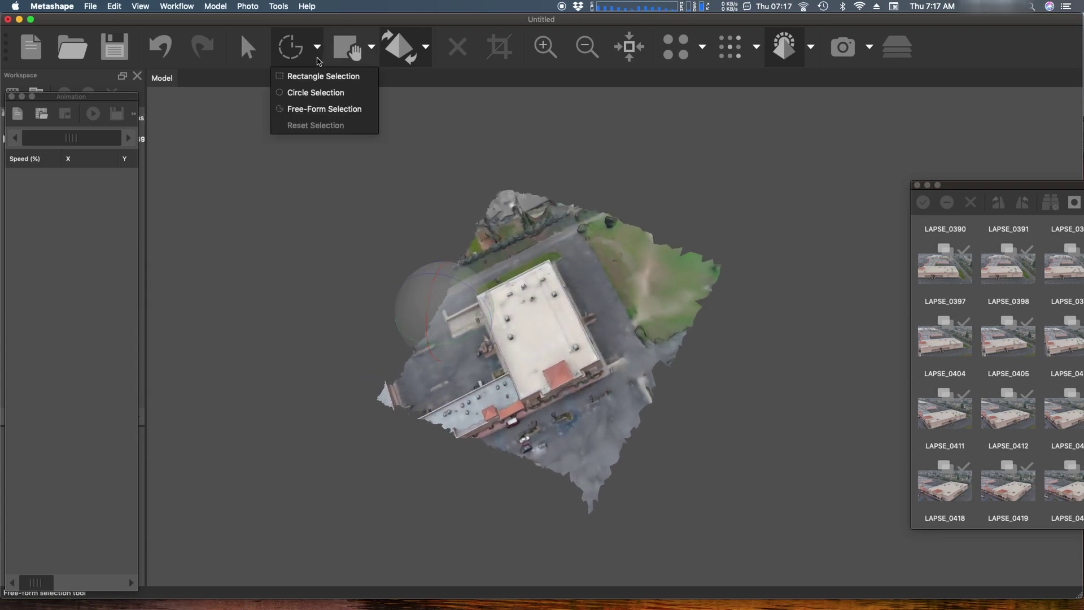
{"action": "left_click", "coordinate": [322, 109]}
{"action": "left_click", "coordinate": [377, 373]}
{"action": "mouse_move", "coordinate": [491, 424]}
{"action": "left_mouse_down"}
{"action": "mouse_move", "coordinate": [599, 446]}
{"action": "mouse_move", "coordinate": [644, 497]}
{"action": "mouse_move", "coordinate": [604, 534]}
{"action": "mouse_move", "coordinate": [497, 510]}
{"action": "mouse_move", "coordinate": [435, 492]}
{"action": "mouse_move", "coordinate": [332, 411]}
{"action": "left_mouse_up"}
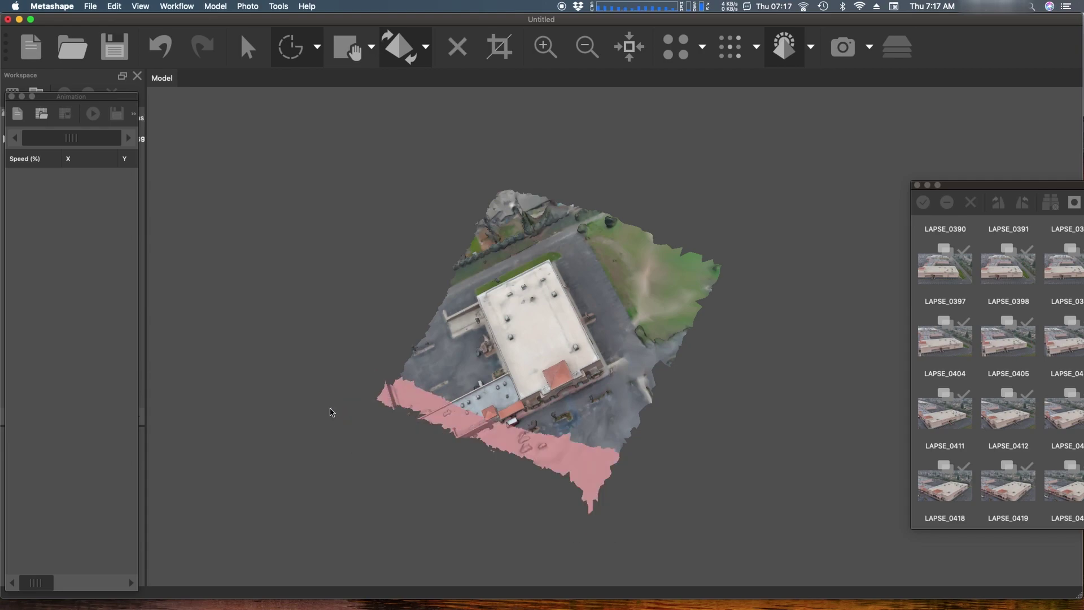
{"action": "left_click", "coordinate": [457, 47]}
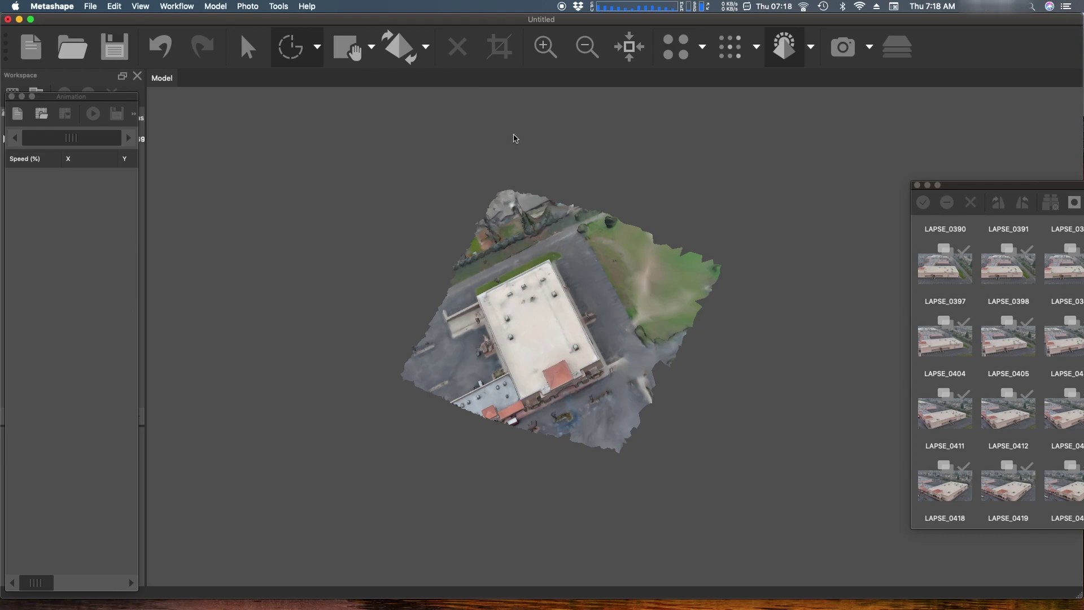
- Delete the ragged mesh edges beyond the trees and grass field and along the outer parking lot using freehand selections
{"action": "mouse_move", "coordinate": [496, 199]}
{"action": "left_mouse_down"}
{"action": "mouse_move", "coordinate": [712, 289]}
{"action": "mouse_move", "coordinate": [736, 248]}
{"action": "mouse_move", "coordinate": [494, 192]}
{"action": "left_mouse_up"}
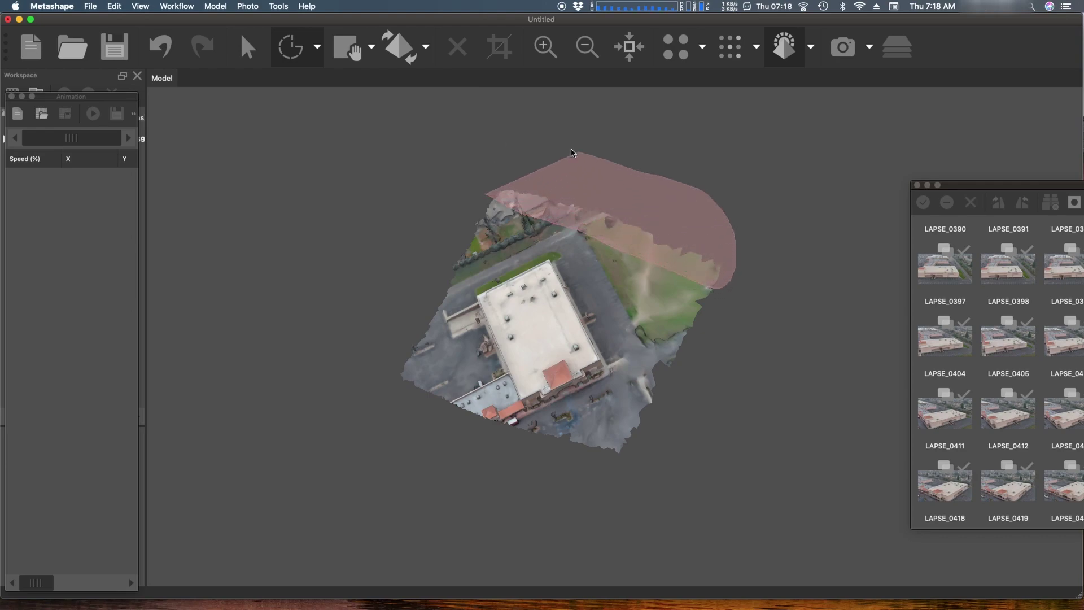
{"action": "left_click", "coordinate": [459, 48]}
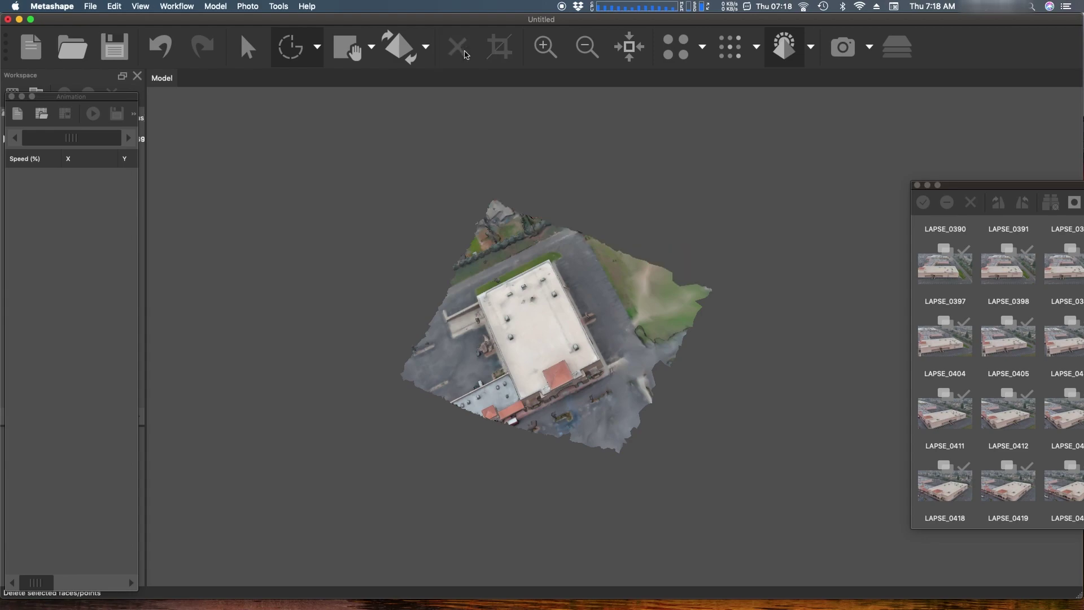
{"action": "mouse_move", "coordinate": [658, 346]}
{"action": "left_mouse_down"}
{"action": "mouse_move", "coordinate": [618, 449]}
{"action": "mouse_move", "coordinate": [687, 462]}
{"action": "mouse_move", "coordinate": [779, 279]}
{"action": "mouse_move", "coordinate": [749, 229]}
{"action": "left_mouse_up"}
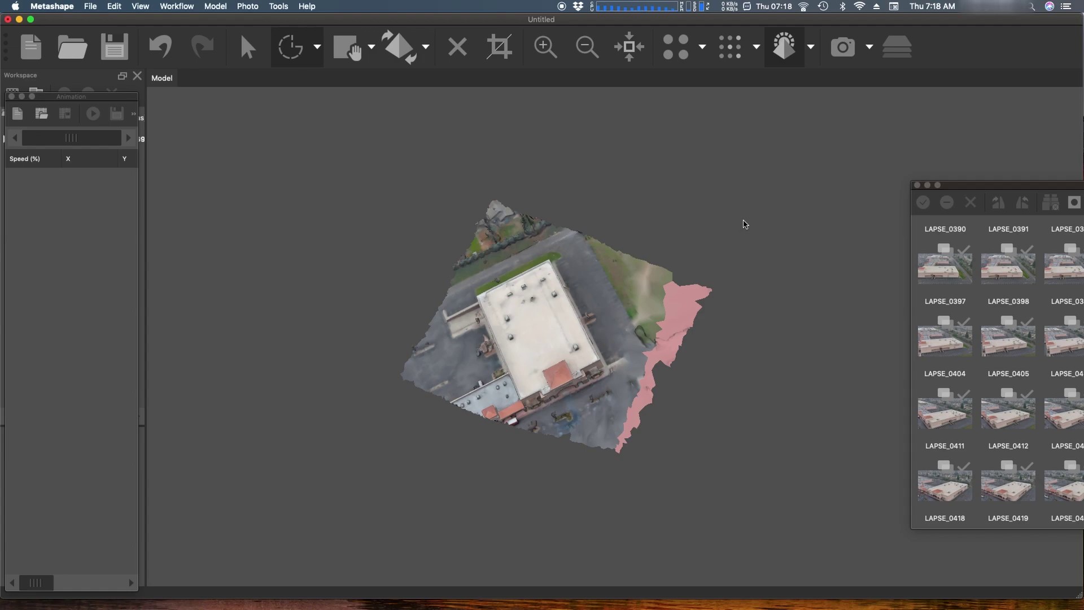
{"action": "left_click", "coordinate": [466, 53]}
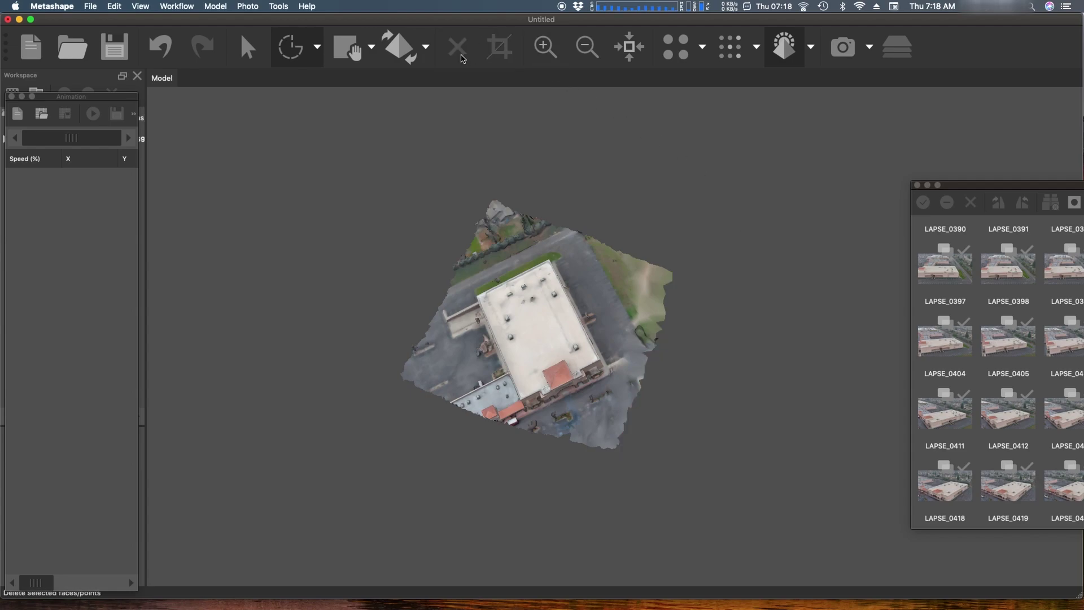
- Rotate the mesh with Rotate Object back to an oblique view of the storefront, and switch to the Navigation tool
{"action": "left_click", "coordinate": [426, 47]}
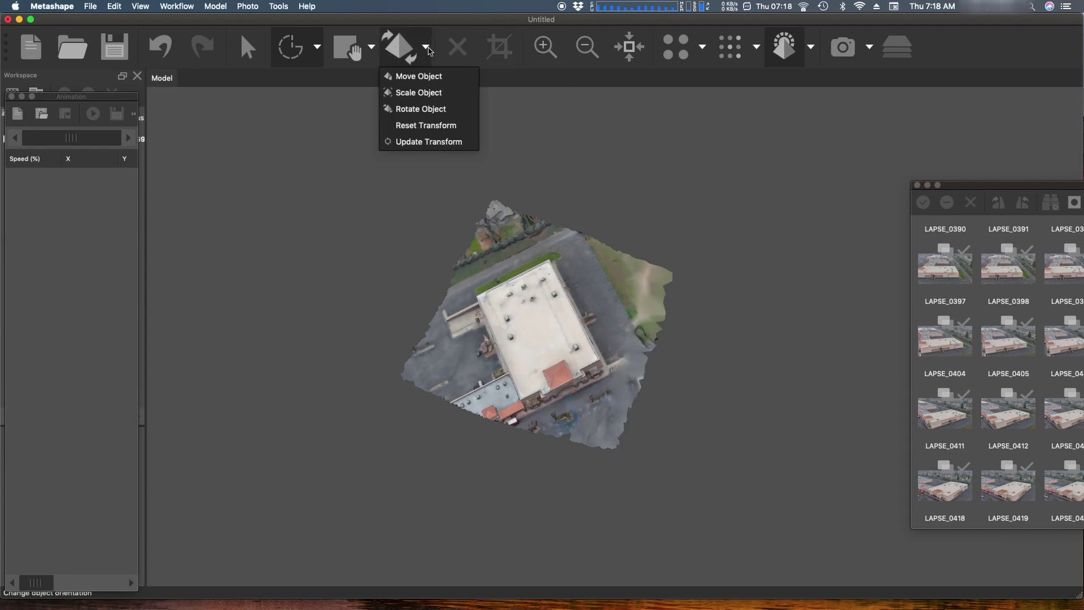
{"action": "left_click", "coordinate": [421, 109]}
{"action": "left_click_drag", "start_coordinate": [433, 322], "coordinate": [444, 295]}
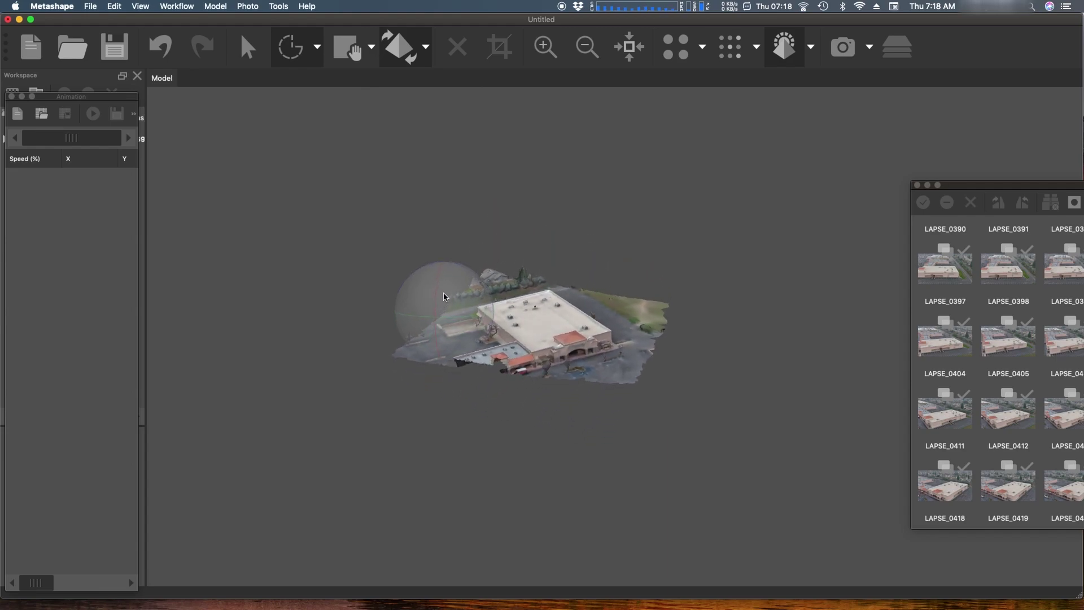
{"action": "left_click", "coordinate": [249, 52]}
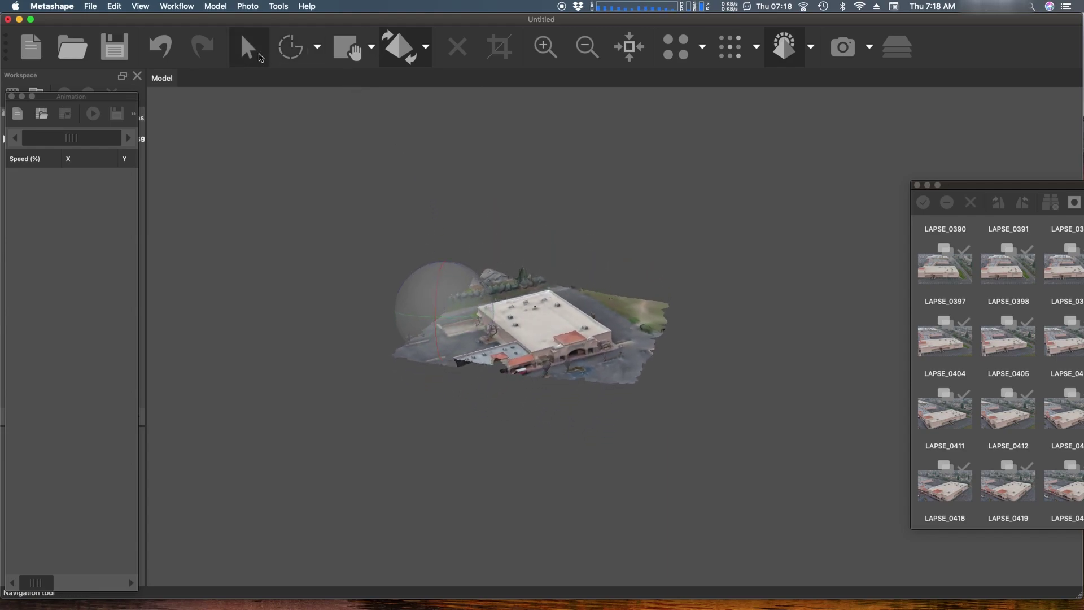
- Build a diffuse map texture from the images with Adaptive orthophoto mapping, Average blending and a texture size of 30000
{"action": "left_click", "coordinate": [175, 7]}
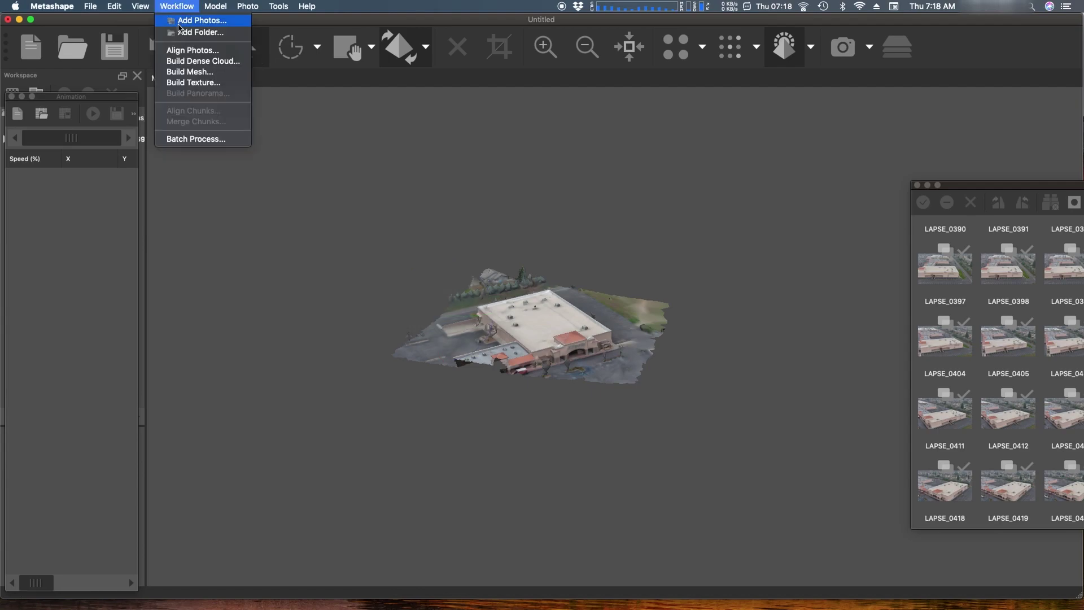
{"action": "left_click", "coordinate": [189, 83]}
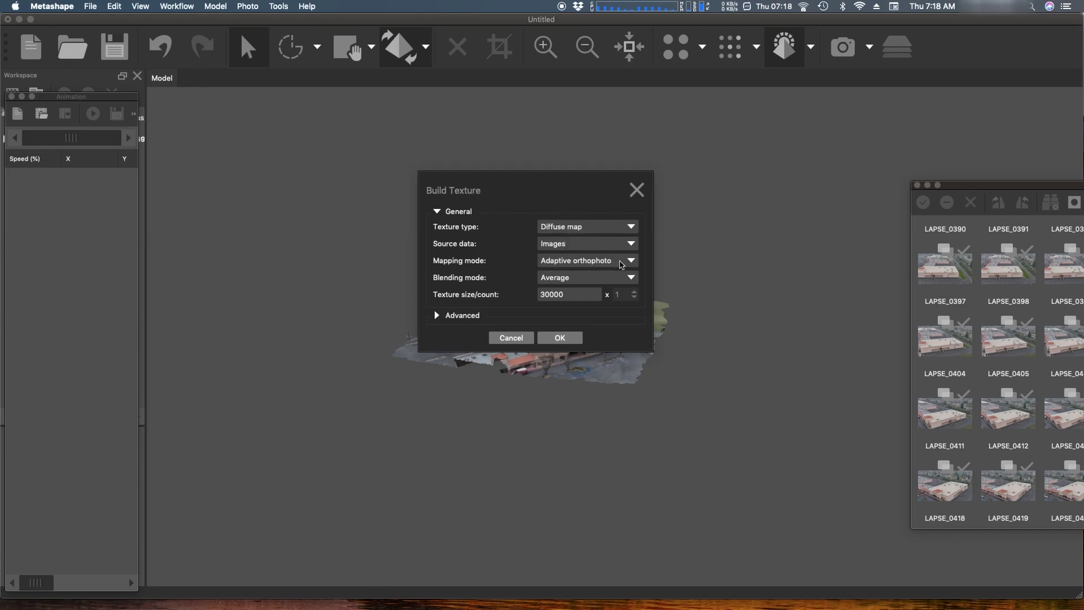
{"action": "left_click", "coordinate": [631, 263]}
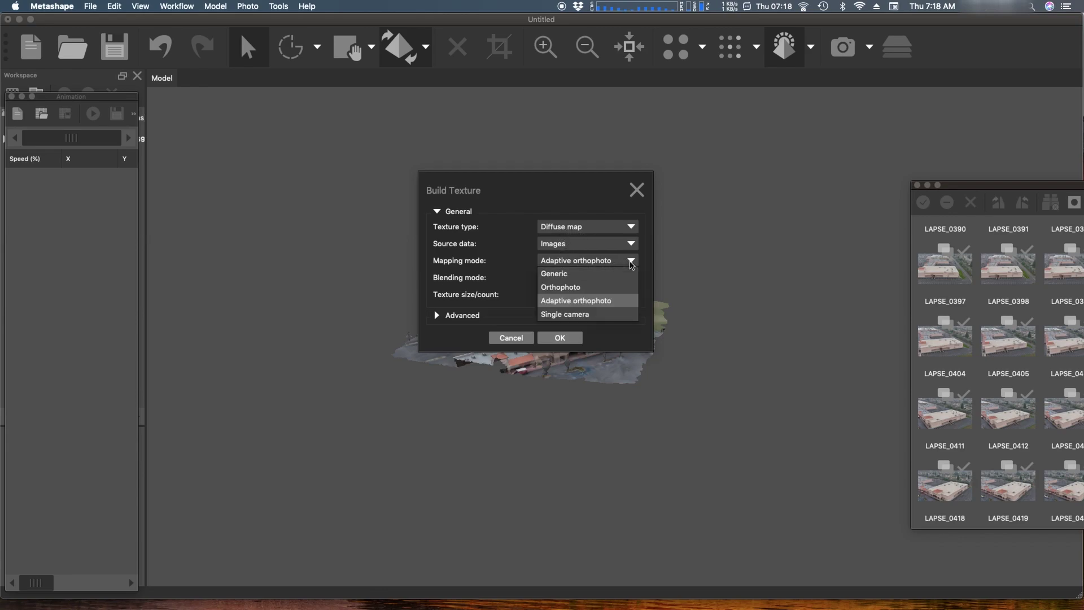
{"action": "left_click", "coordinate": [631, 263]}
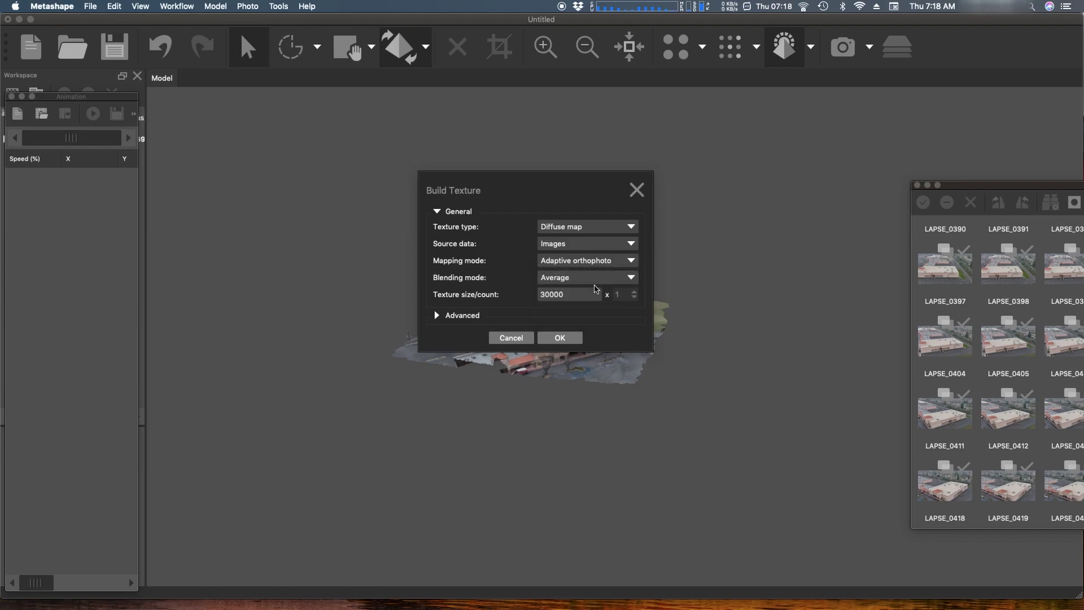
{"action": "left_click", "coordinate": [559, 337]}
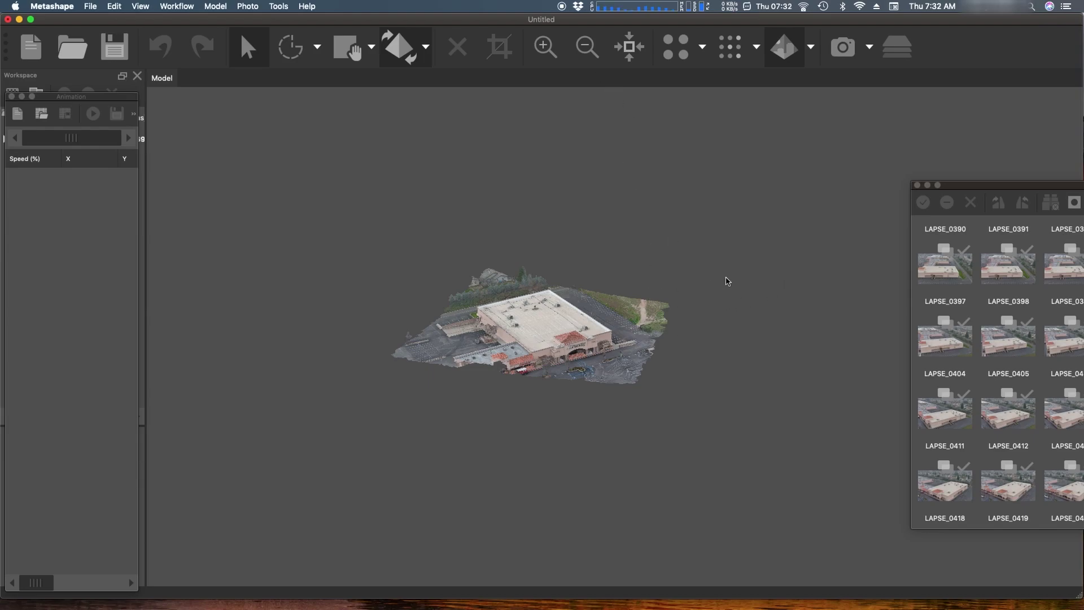
- Shift the textured model sideways with Move Object so that the whole building fits in a close-up view
{"action": "scroll", "coordinate": [729, 280], "scroll_direction": "up", "scroll_amount": 2}
{"action": "scroll", "coordinate": [716, 290], "scroll_direction": "up", "scroll_amount": 5}
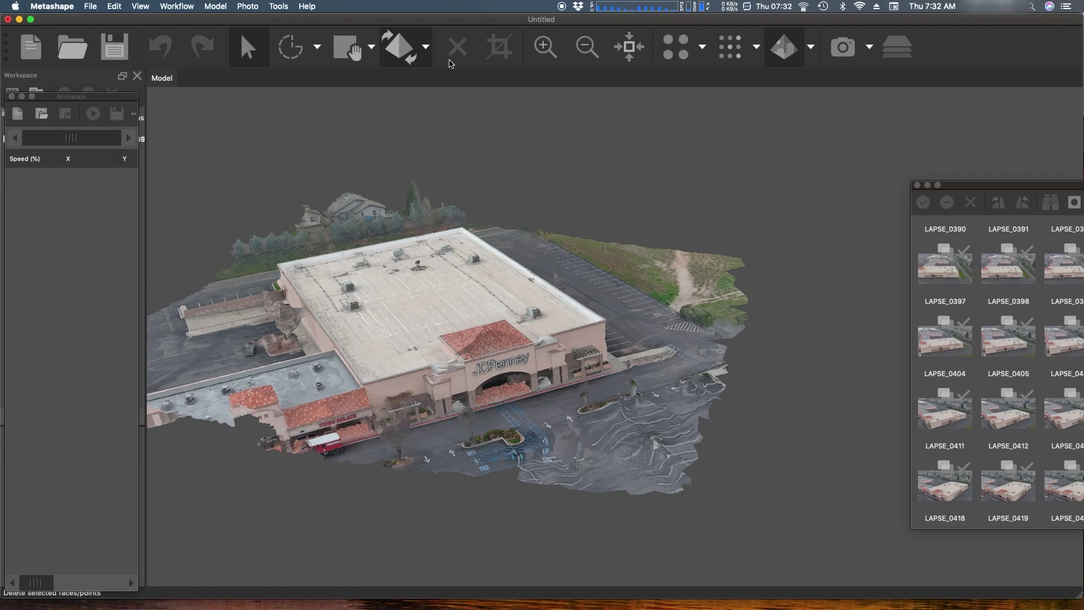
{"action": "left_click", "coordinate": [426, 48]}
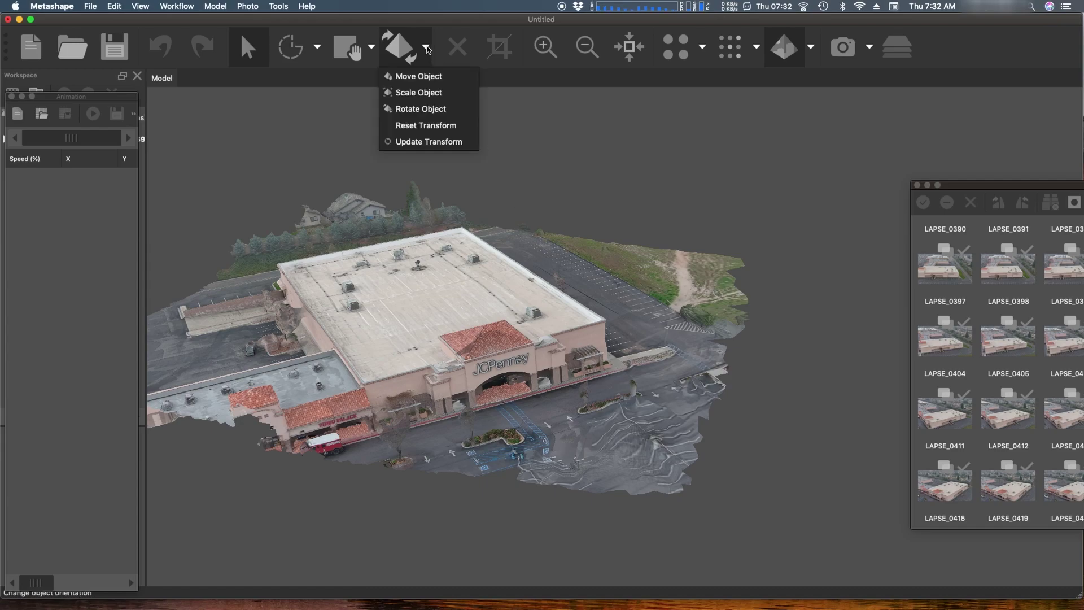
{"action": "left_click", "coordinate": [419, 76]}
{"action": "left_click_drag", "start_coordinate": [204, 275], "coordinate": [315, 281]}
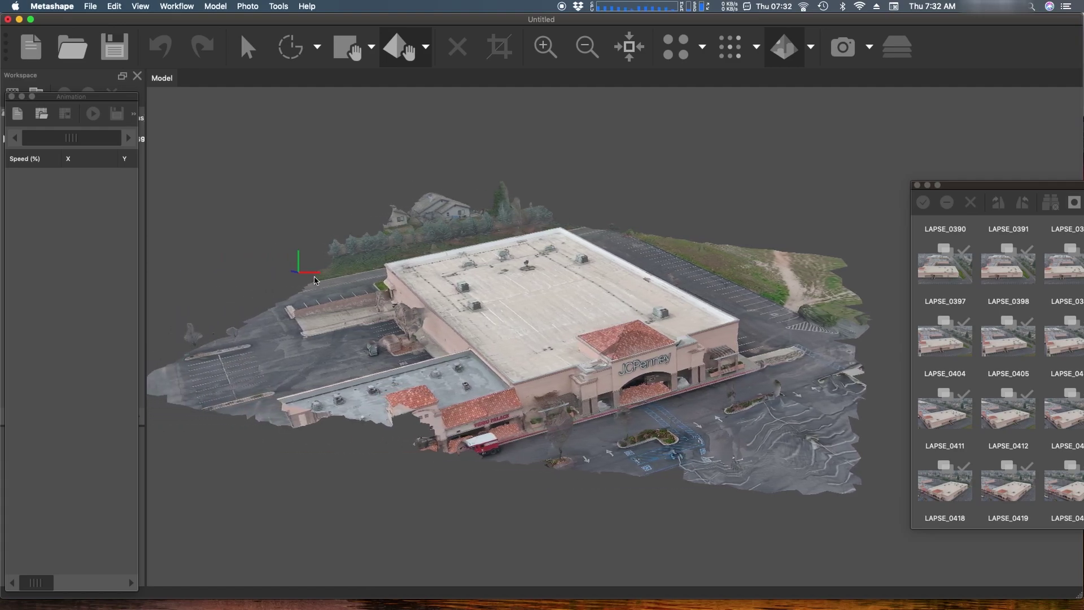
{"action": "left_click", "coordinate": [248, 50]}
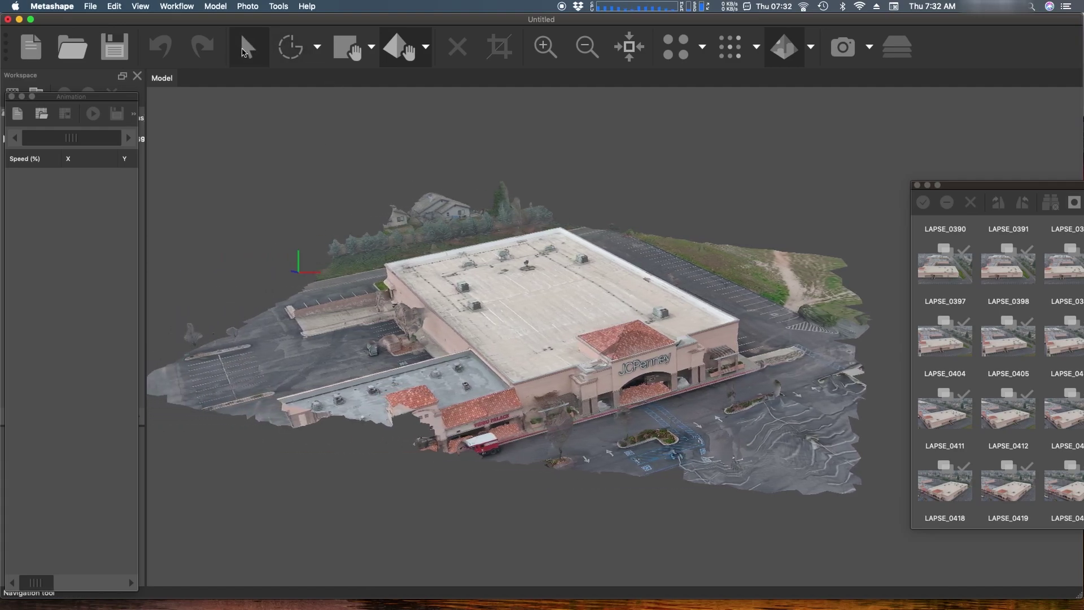
- Rotate the textured model to show the side wall facing the grass field, and move it until the storefront is also in view
{"action": "left_click", "coordinate": [422, 48]}
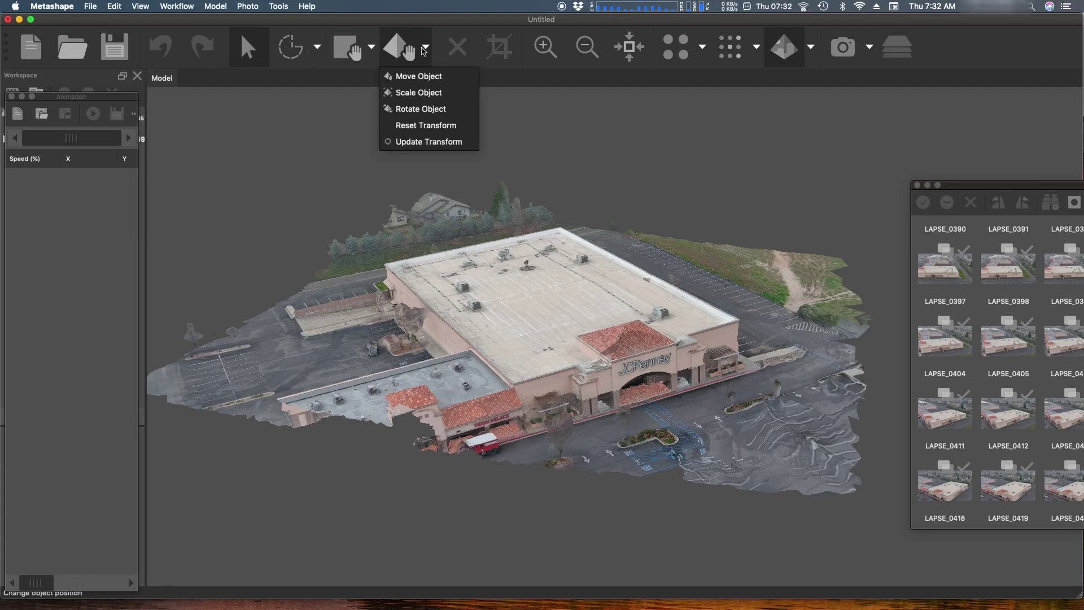
{"action": "left_click", "coordinate": [424, 110]}
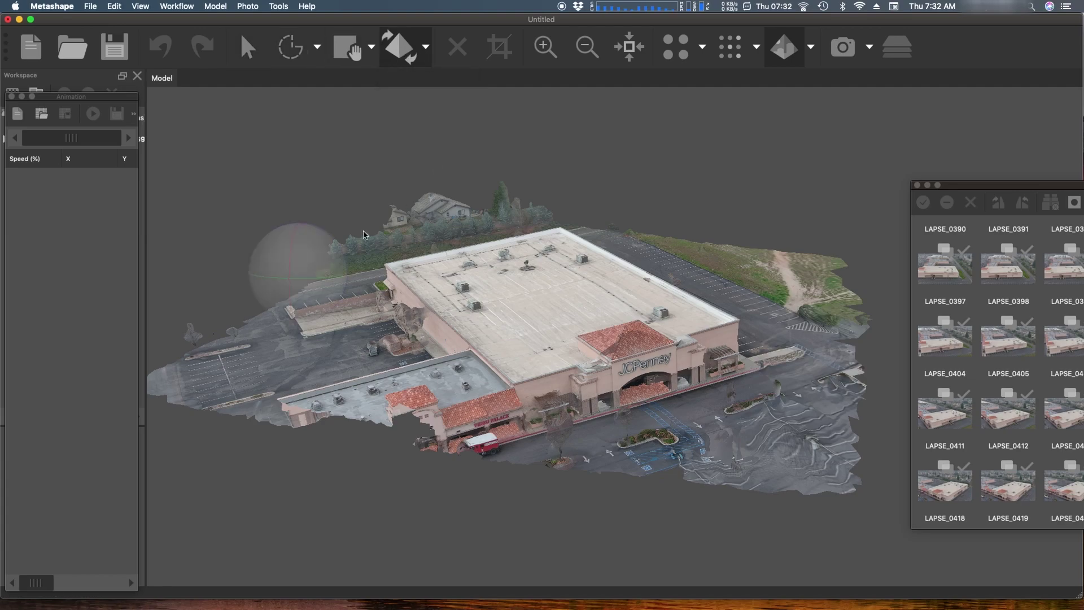
{"action": "mouse_move", "coordinate": [289, 263]}
{"action": "left_mouse_down"}
{"action": "mouse_move", "coordinate": [290, 254]}
{"action": "mouse_move", "coordinate": [313, 275]}
{"action": "mouse_move", "coordinate": [340, 277]}
{"action": "mouse_move", "coordinate": [288, 273]}
{"action": "mouse_move", "coordinate": [297, 271]}
{"action": "left_mouse_up"}
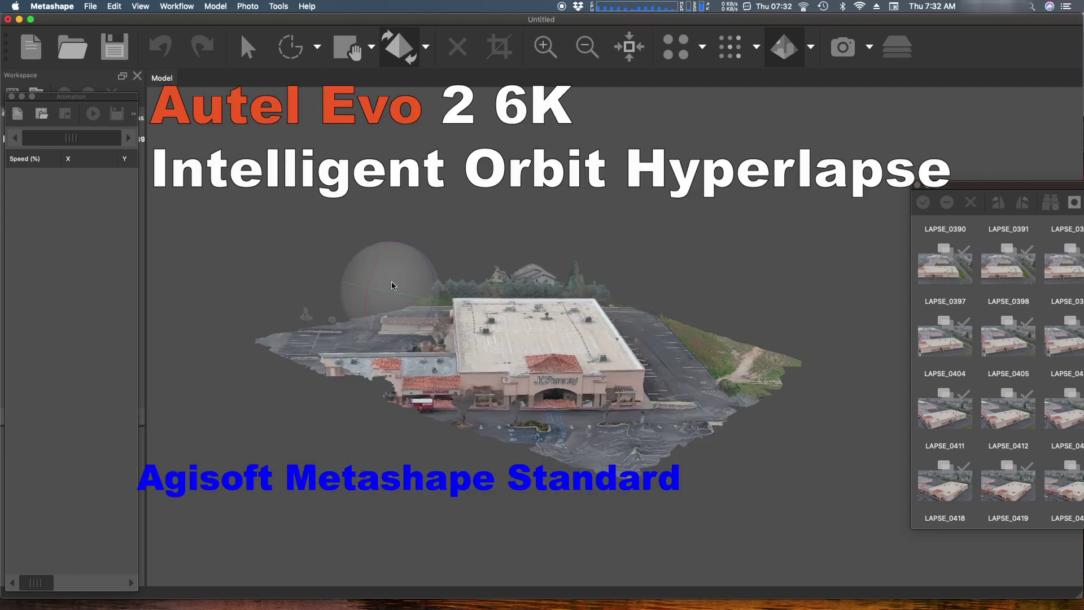
{"action": "left_click_drag", "start_coordinate": [392, 285], "coordinate": [421, 296]}
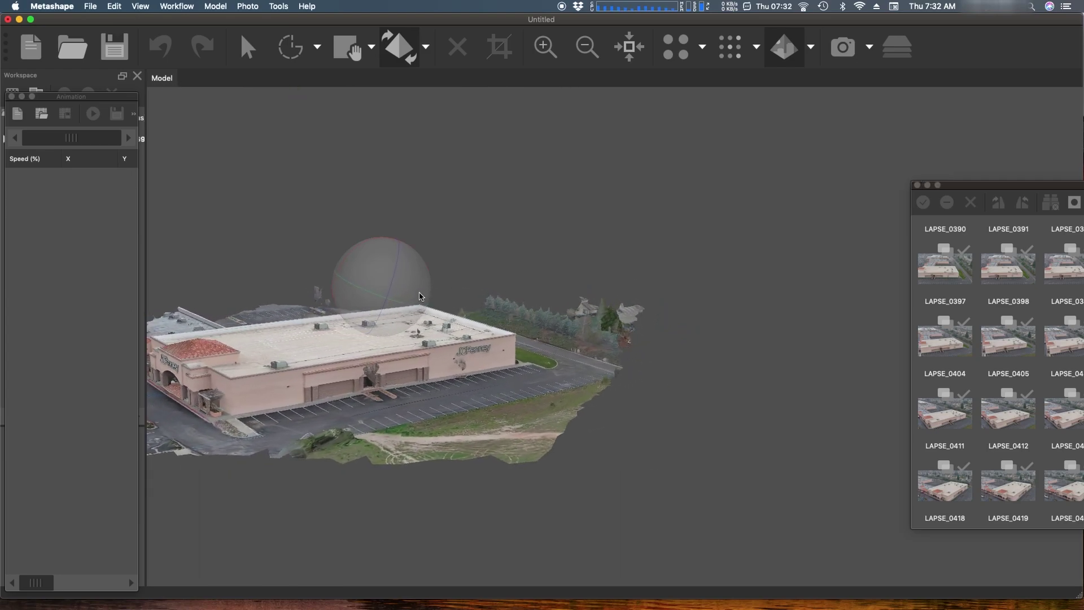
{"action": "left_click", "coordinate": [426, 46]}
{"action": "left_click", "coordinate": [415, 75]}
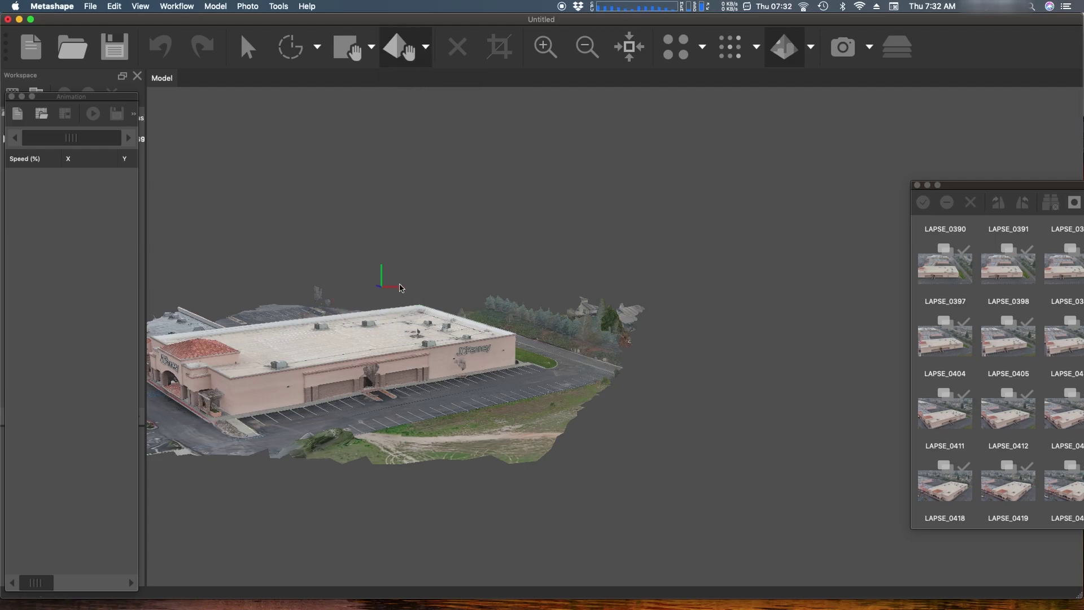
{"action": "left_click_drag", "start_coordinate": [399, 291], "coordinate": [570, 300]}
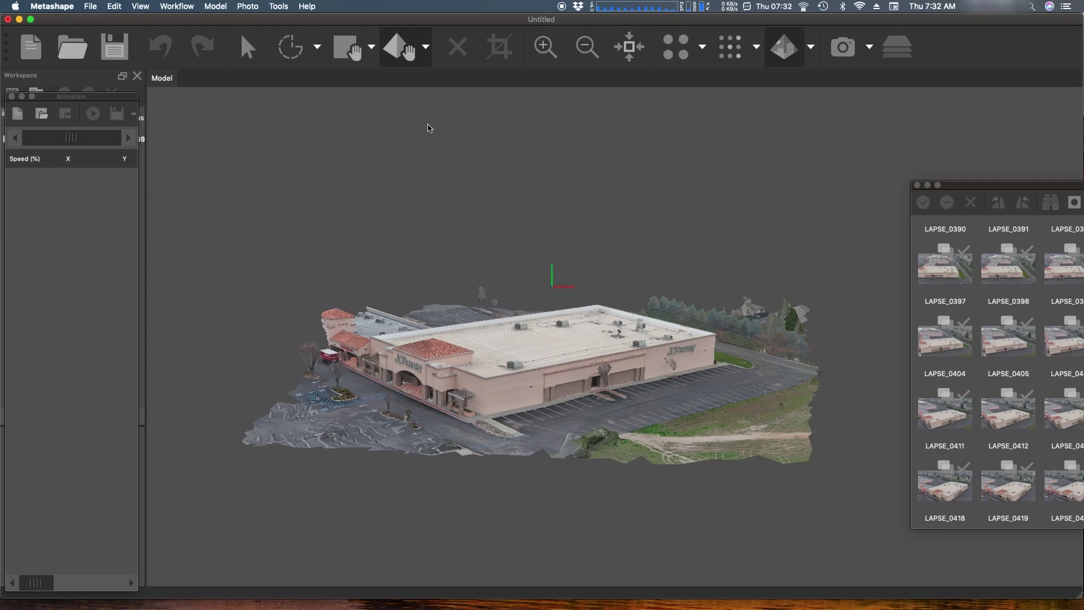
- Rotate the textured model with Rotate Object to a near ground-level close-up of the storefront corner and the long side wall
{"action": "left_click", "coordinate": [426, 46]}
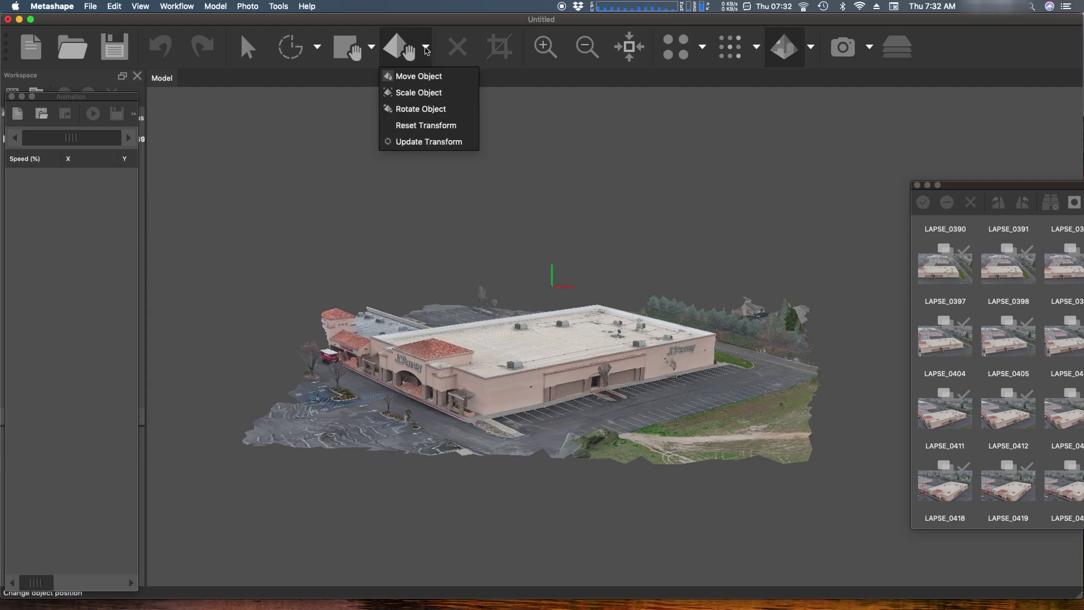
{"action": "left_click", "coordinate": [423, 109]}
{"action": "left_click_drag", "start_coordinate": [556, 302], "coordinate": [486, 319]}
{"action": "mouse_move", "coordinate": [579, 251]}
{"action": "left_mouse_down"}
{"action": "mouse_move", "coordinate": [571, 285]}
{"action": "mouse_move", "coordinate": [504, 279]}
{"action": "mouse_move", "coordinate": [511, 257]}
{"action": "mouse_move", "coordinate": [536, 242]}
{"action": "mouse_move", "coordinate": [567, 239]}
{"action": "mouse_move", "coordinate": [573, 258]}
{"action": "mouse_move", "coordinate": [593, 236]}
{"action": "mouse_move", "coordinate": [583, 259]}
{"action": "left_mouse_up"}
{"action": "left_click_drag", "start_coordinate": [550, 325], "coordinate": [520, 337]}
{"action": "scroll", "coordinate": [520, 336], "scroll_direction": "up", "scroll_amount": 2}
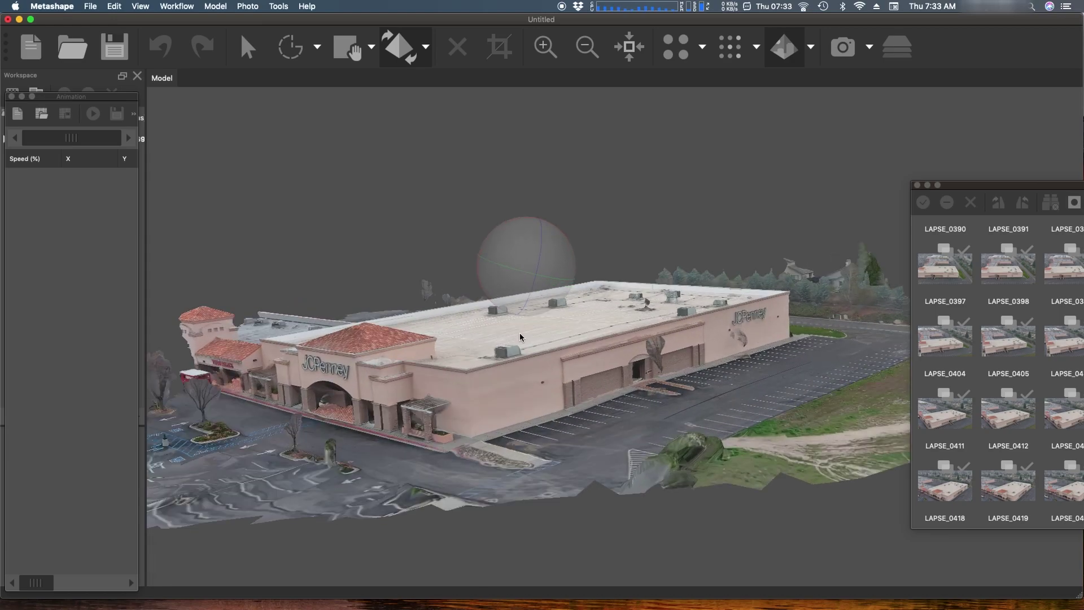
{"action": "scroll", "coordinate": [520, 335], "scroll_direction": "up", "scroll_amount": 2}
{"action": "scroll", "coordinate": [520, 338], "scroll_direction": "up", "scroll_amount": 2}
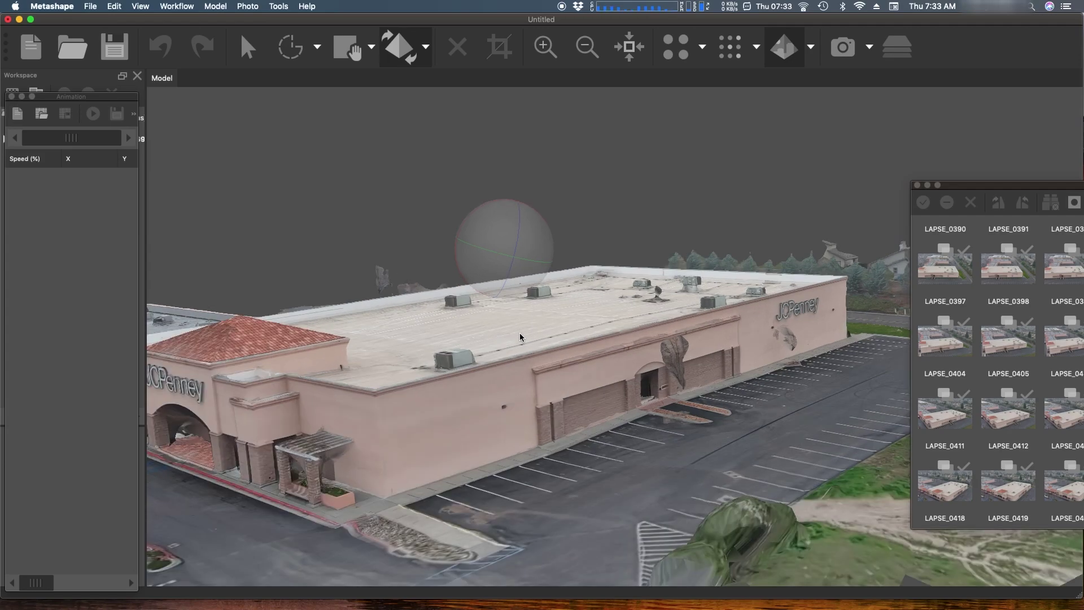
{"action": "left_click_drag", "start_coordinate": [507, 255], "coordinate": [520, 258]}
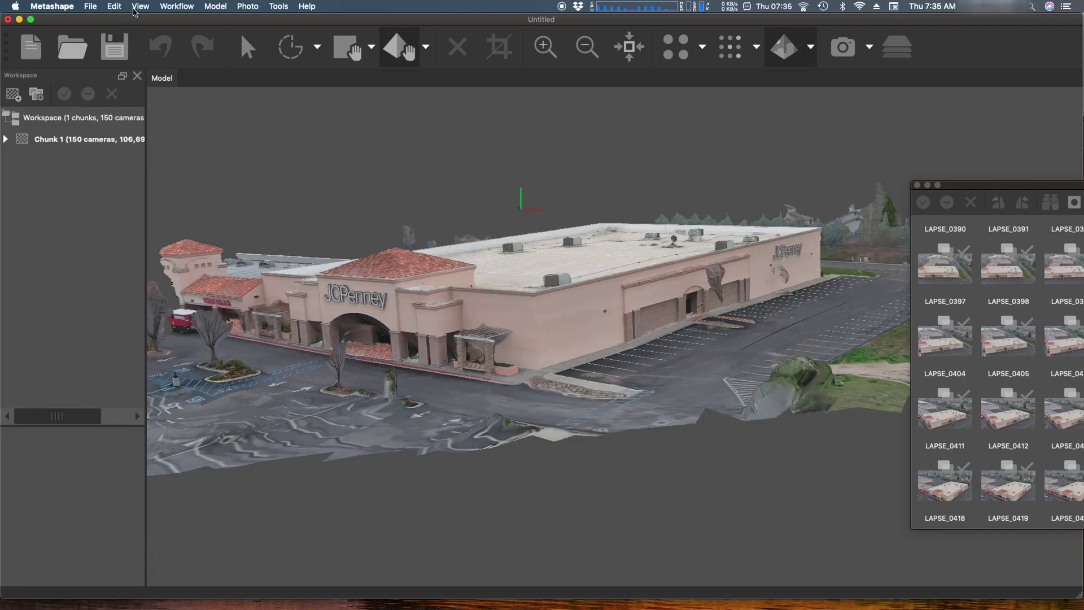
- Show the Animation pane, review the settings of the Horizontal camera track, and play the track on the textured model
{"action": "left_click", "coordinate": [140, 6]}
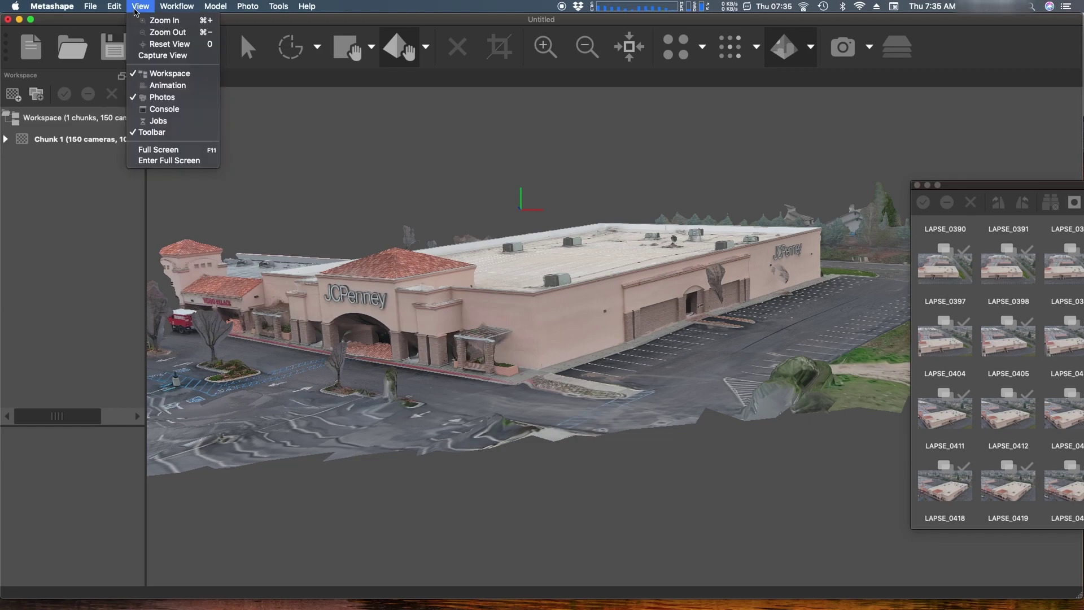
{"action": "left_click", "coordinate": [154, 85]}
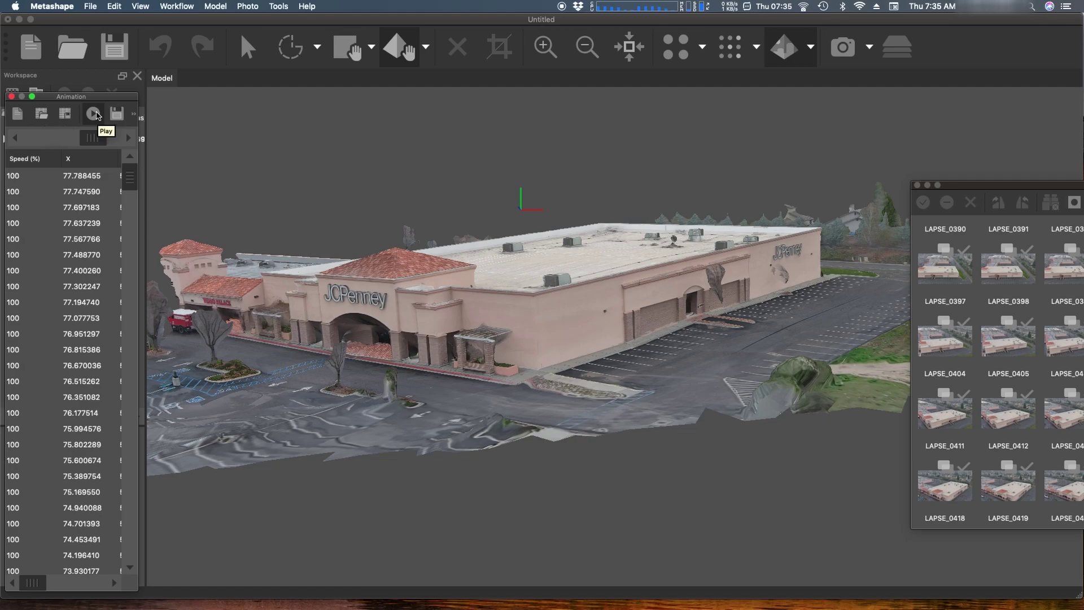
{"action": "left_click", "coordinate": [134, 115]}
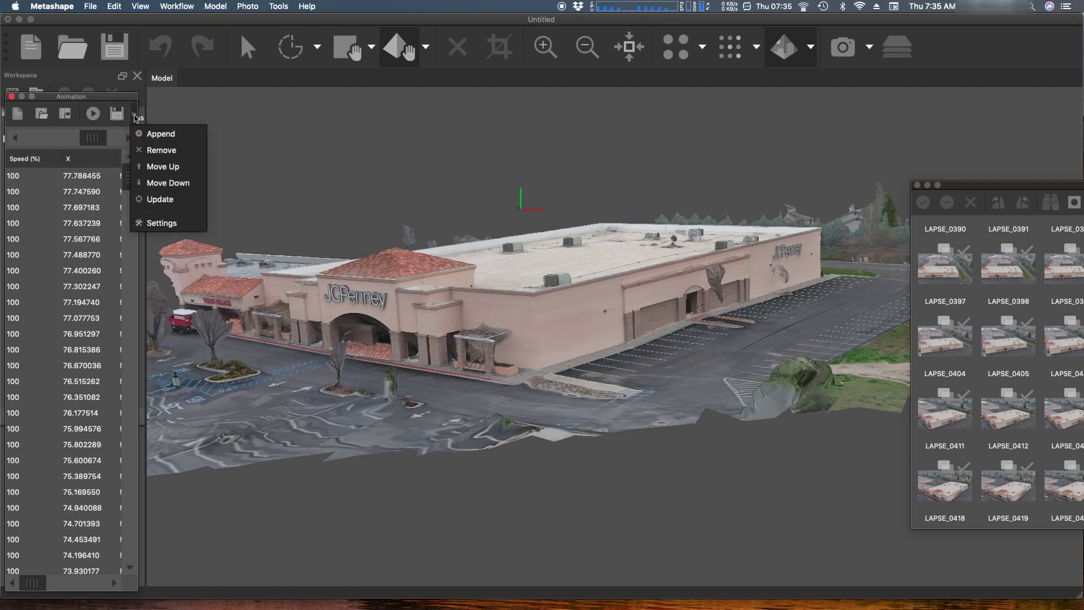
{"action": "left_click", "coordinate": [162, 223]}
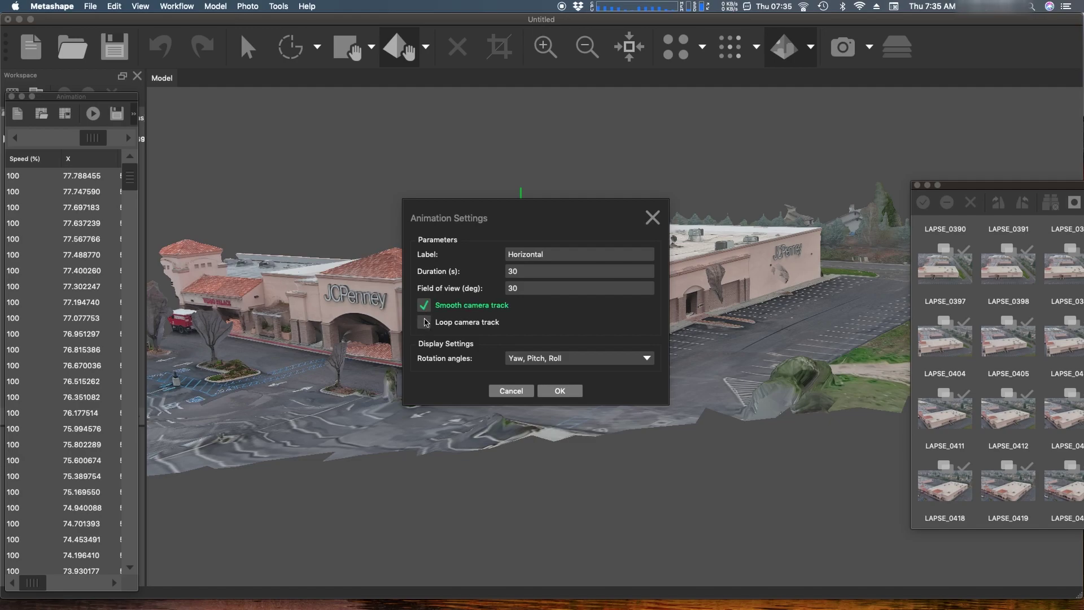
{"action": "left_click", "coordinate": [560, 391]}
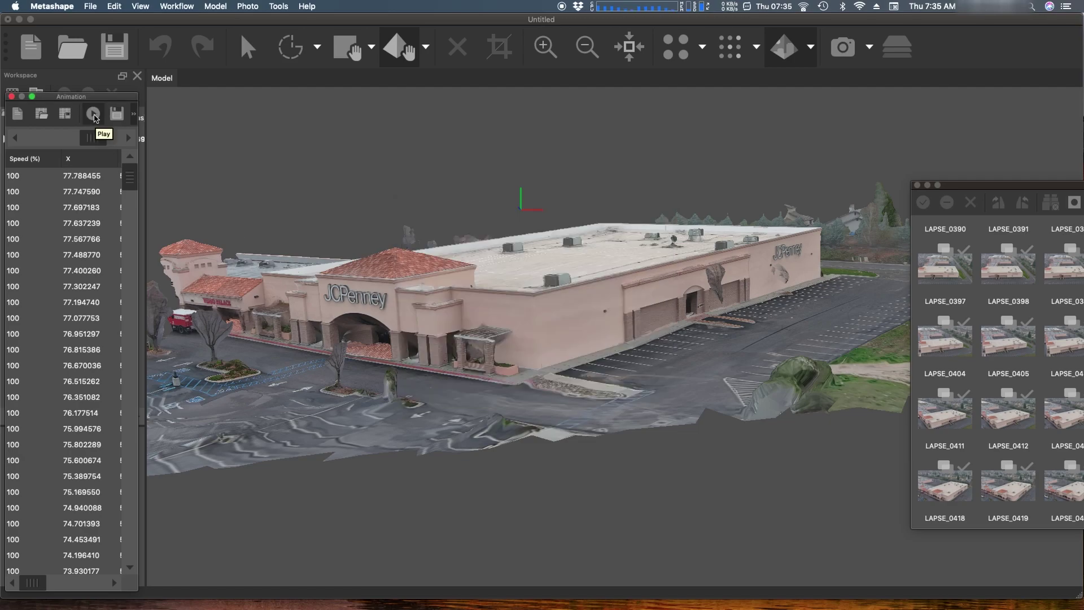
{"action": "left_click", "coordinate": [94, 114]}
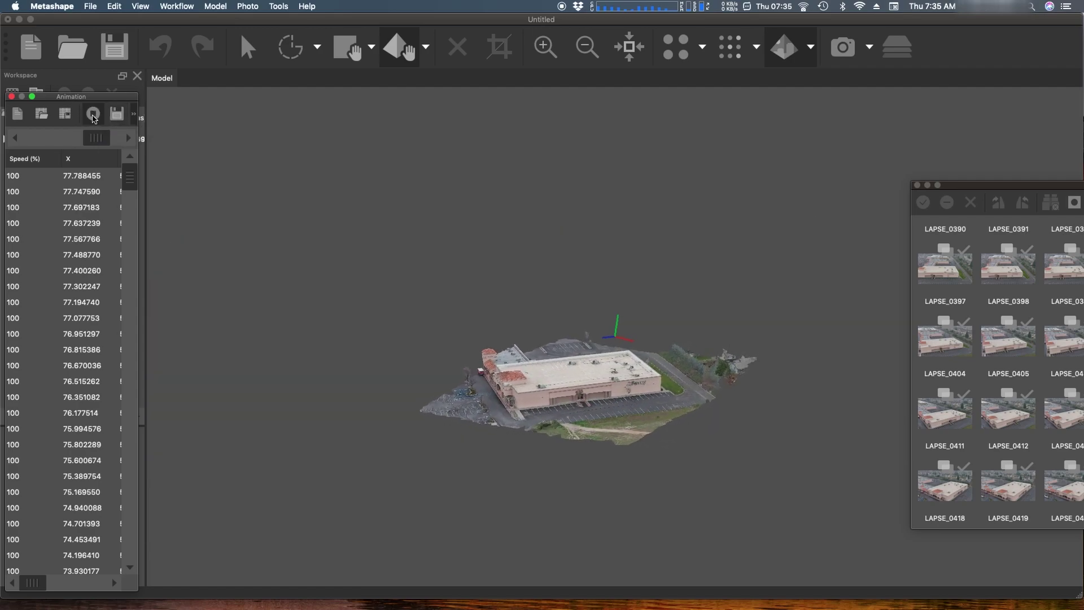
{"action": "left_click", "coordinate": [244, 53]}
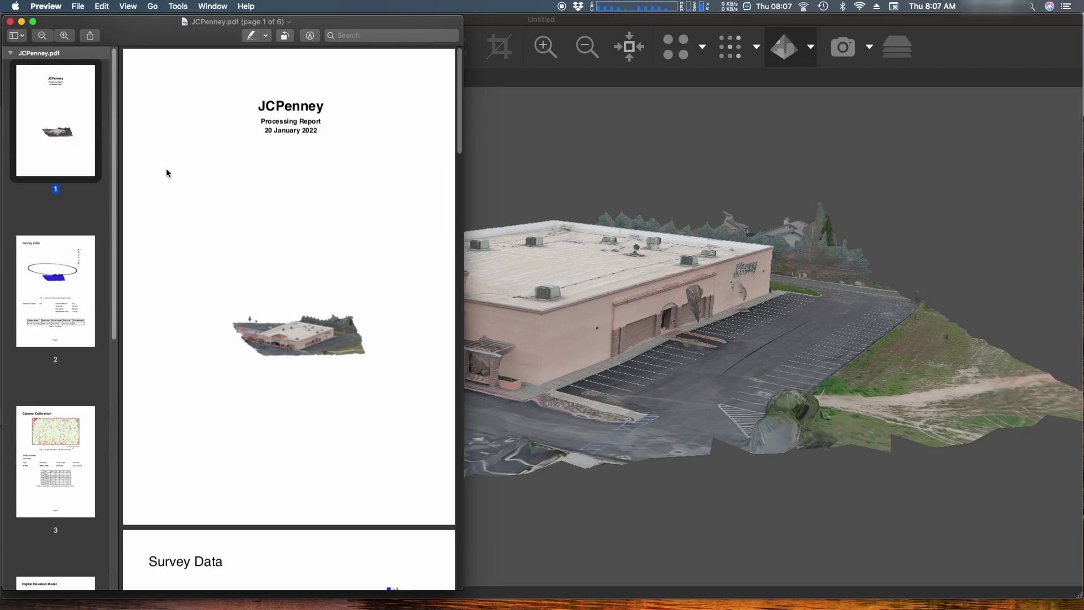
- Examine the Survey Data and Camera Calibration pages of the processing report JCPenney.pdf in Preview
{"action": "scroll", "coordinate": [167, 172], "scroll_direction": "down", "scroll_amount": 1}
{"action": "scroll", "coordinate": [166, 173], "scroll_direction": "down", "scroll_amount": 8}
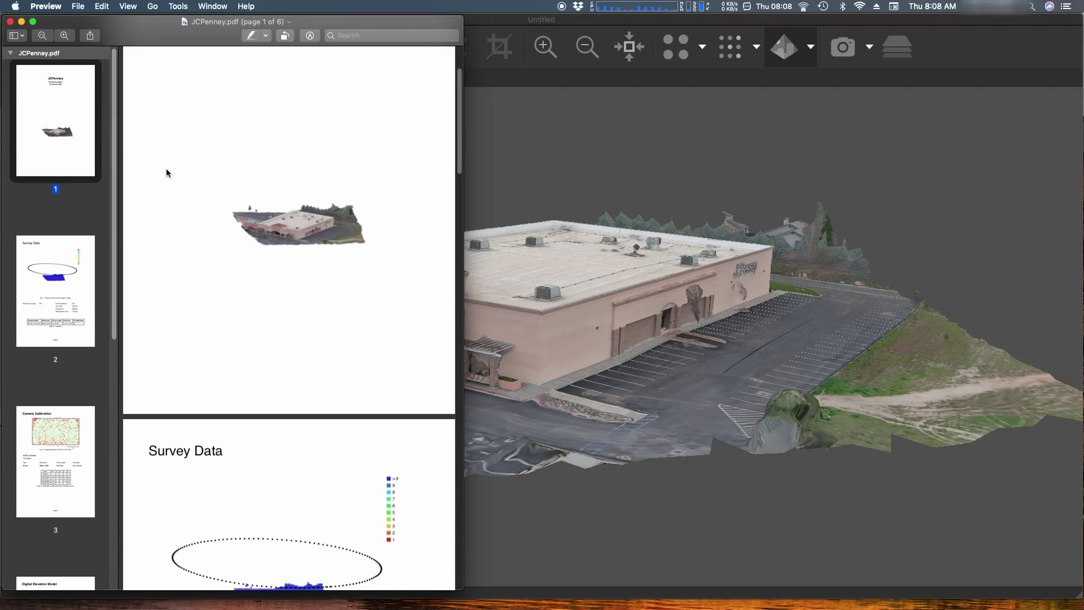
{"action": "scroll", "coordinate": [167, 173], "scroll_direction": "down", "scroll_amount": 6}
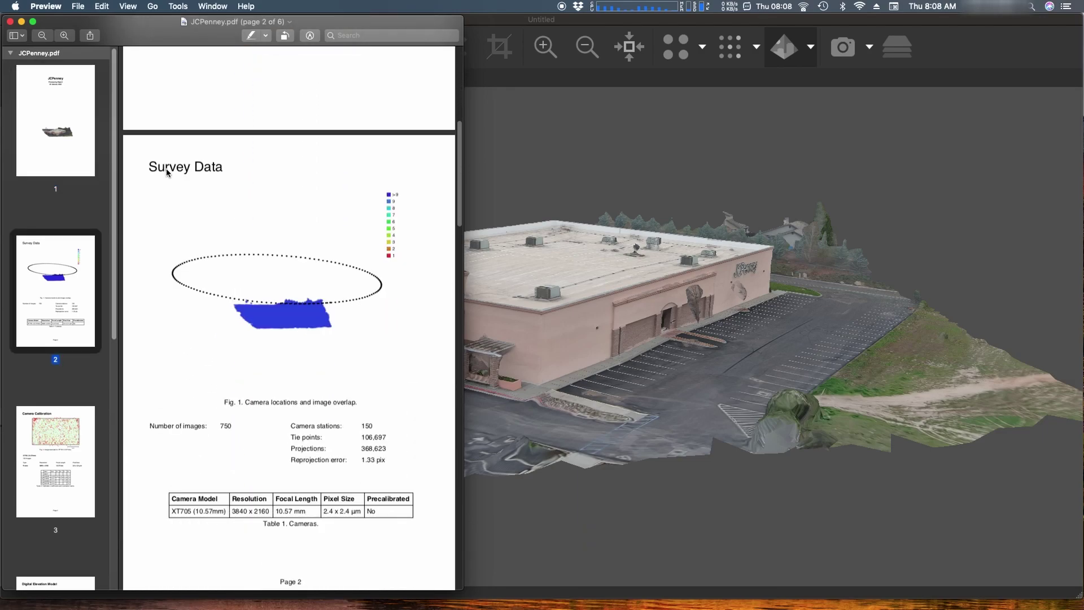
{"action": "scroll", "coordinate": [166, 173], "scroll_direction": "down", "scroll_amount": 1}
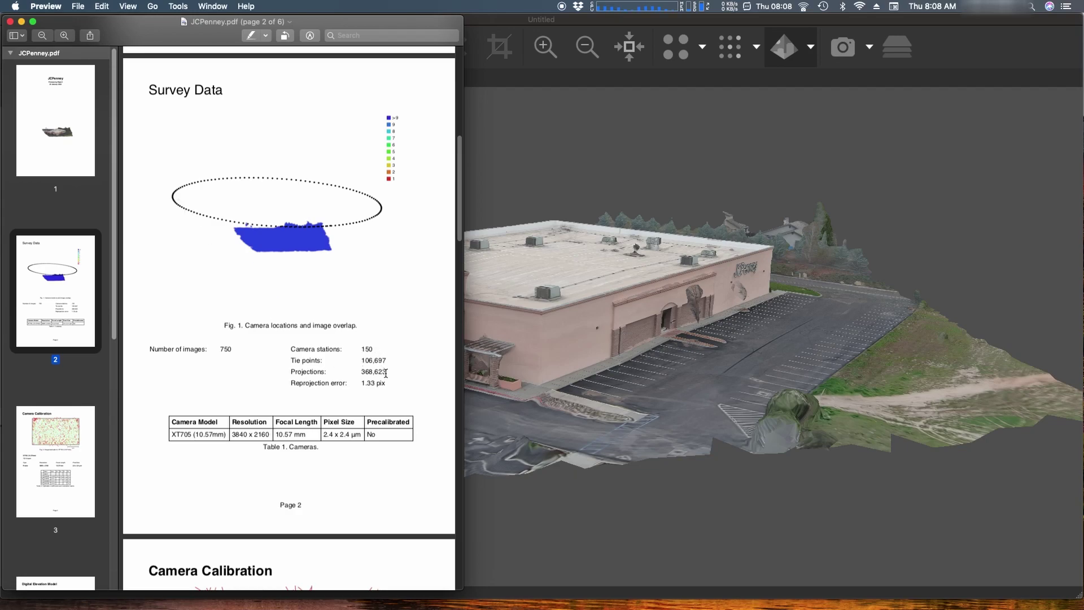
{"action": "scroll", "coordinate": [411, 379], "scroll_direction": "down", "scroll_amount": 3}
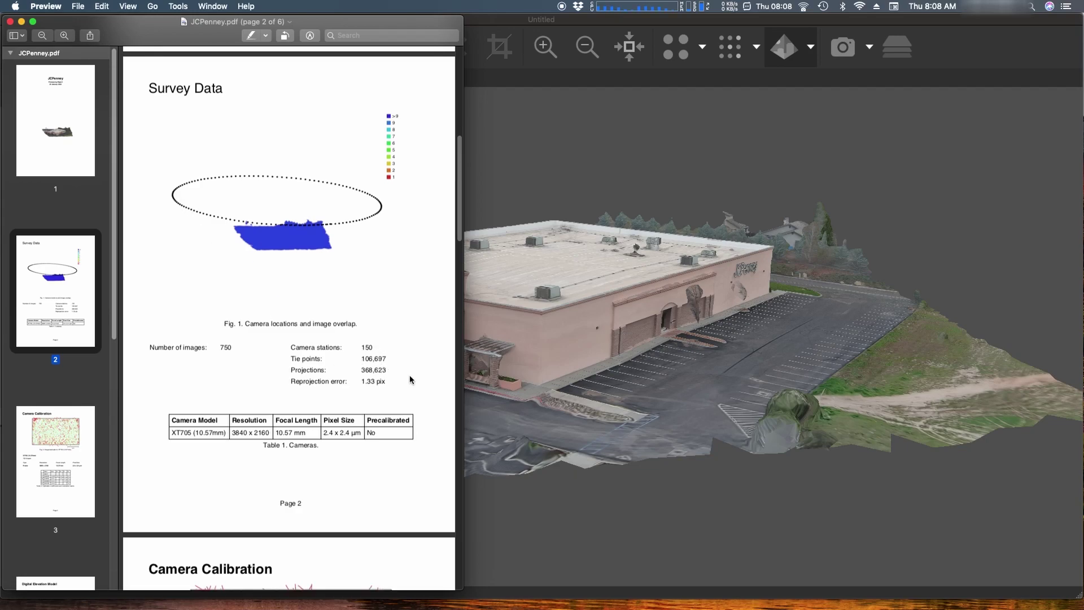
{"action": "scroll", "coordinate": [410, 380], "scroll_direction": "down", "scroll_amount": 6}
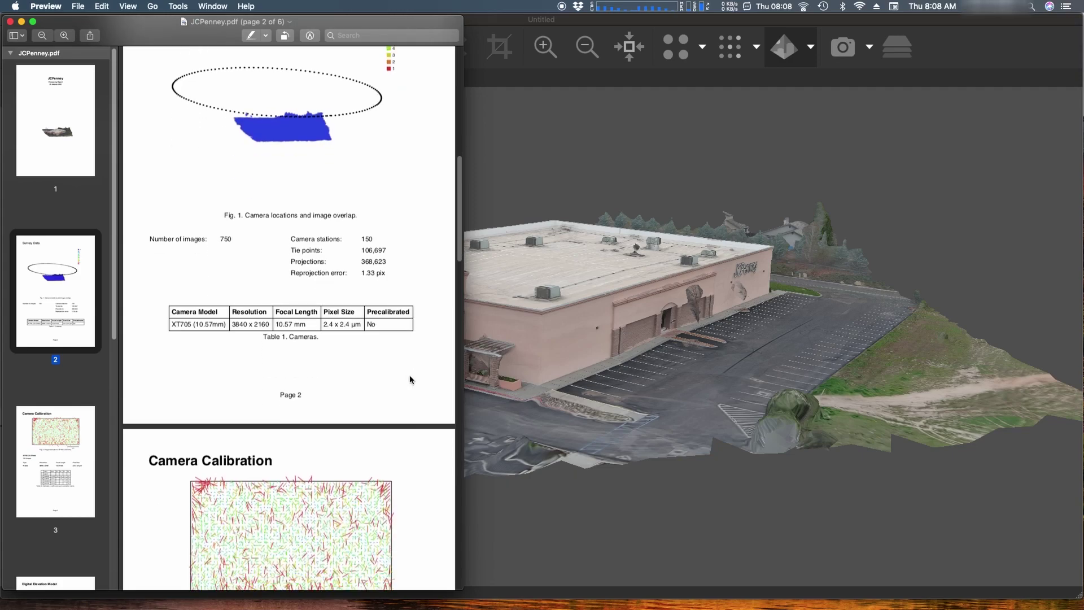
{"action": "scroll", "coordinate": [411, 380], "scroll_direction": "down", "scroll_amount": 3}
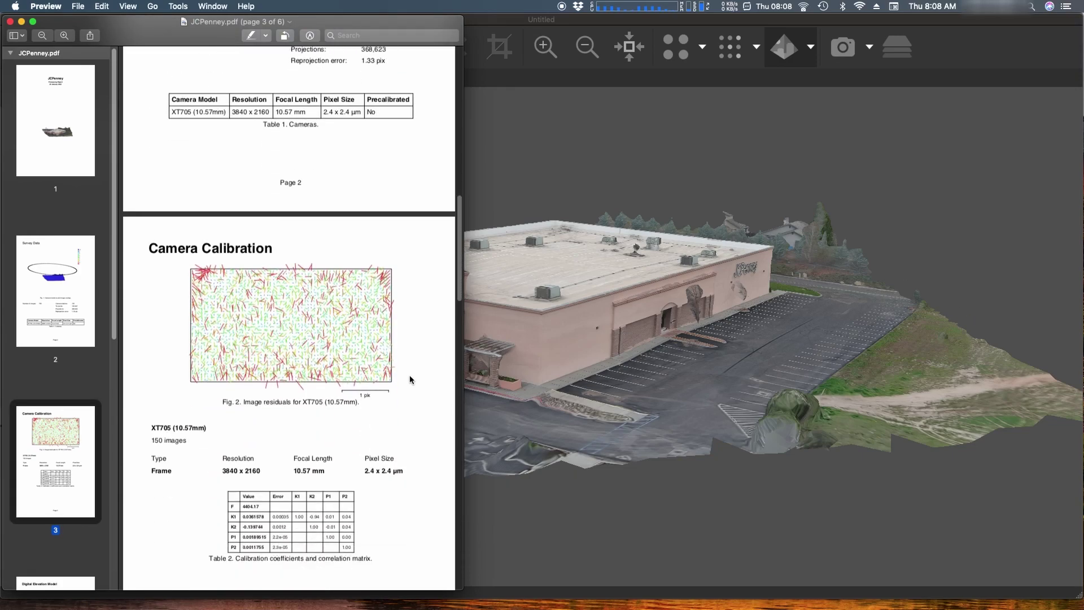
{"action": "scroll", "coordinate": [410, 379], "scroll_direction": "down", "scroll_amount": 1}
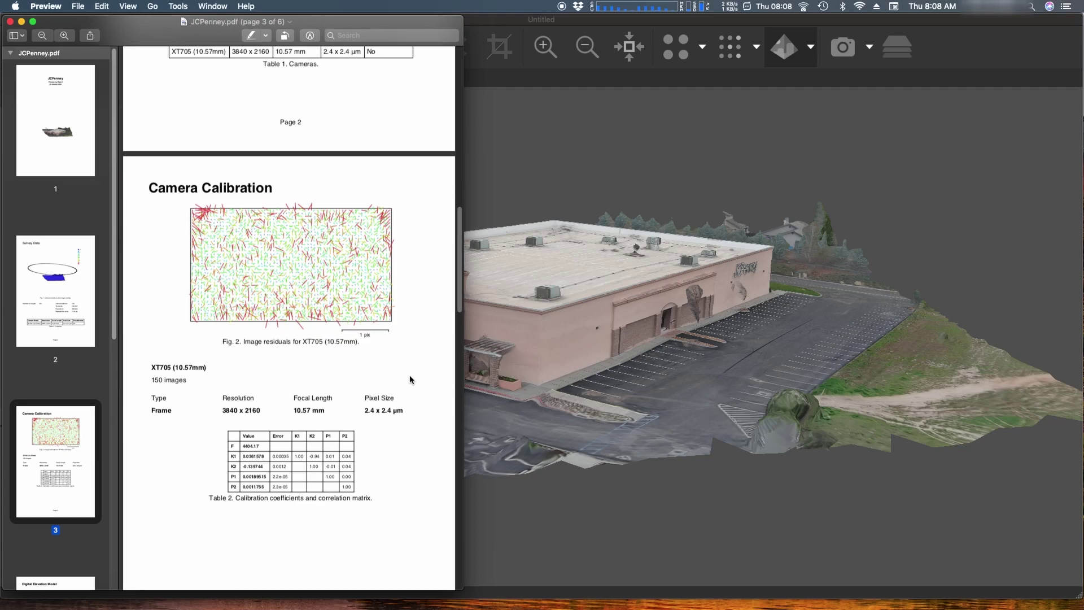
{"action": "scroll", "coordinate": [410, 379], "scroll_direction": "down", "scroll_amount": 1}
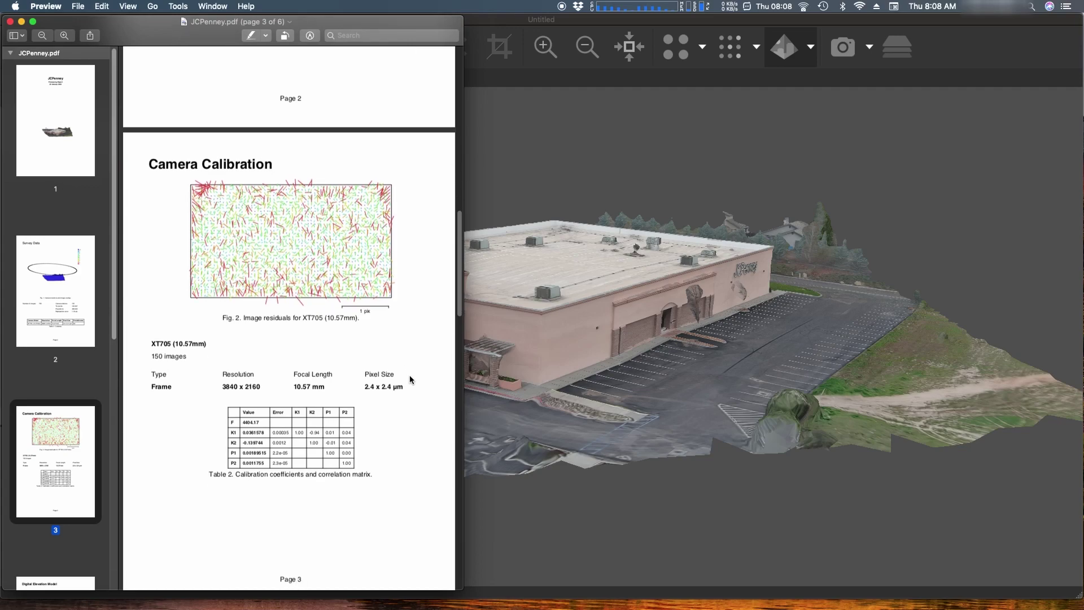
- Examine the report's Digital Elevation Model and Processing Parameters pages through to the system details, and close the report
{"action": "scroll", "coordinate": [410, 378], "scroll_direction": "down", "scroll_amount": 10}
{"action": "scroll", "coordinate": [410, 378], "scroll_direction": "down", "scroll_amount": 9}
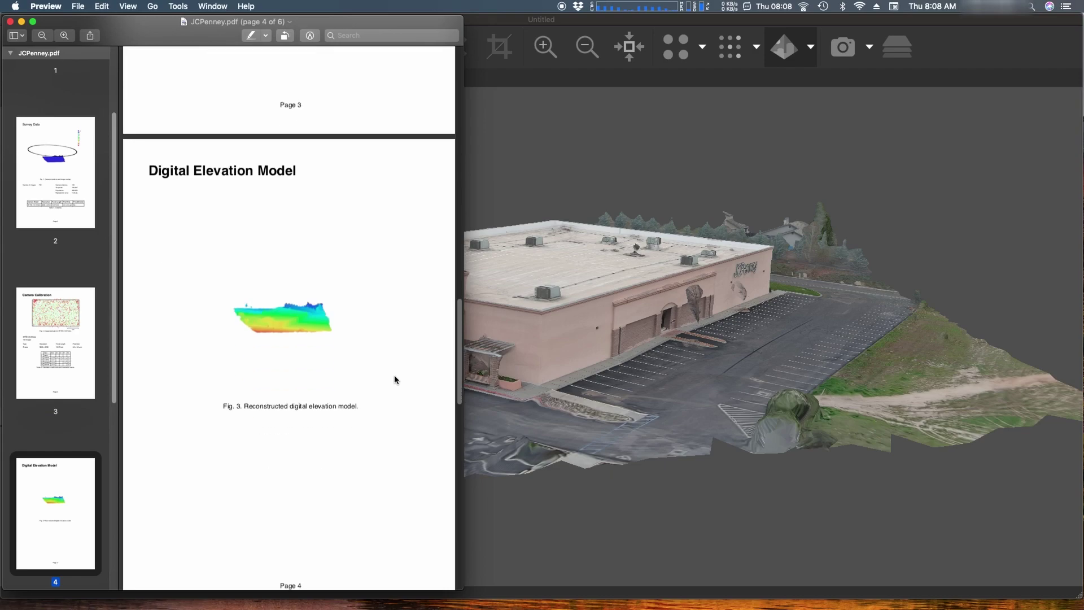
{"action": "scroll", "coordinate": [396, 379], "scroll_direction": "down", "scroll_amount": 13}
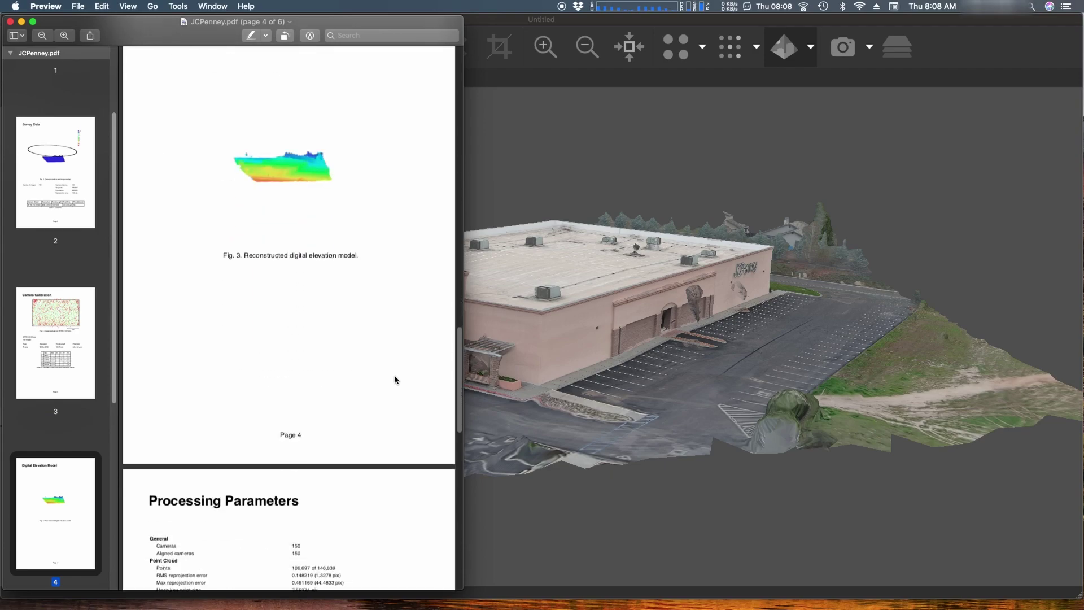
{"action": "scroll", "coordinate": [395, 379], "scroll_direction": "down", "scroll_amount": 5}
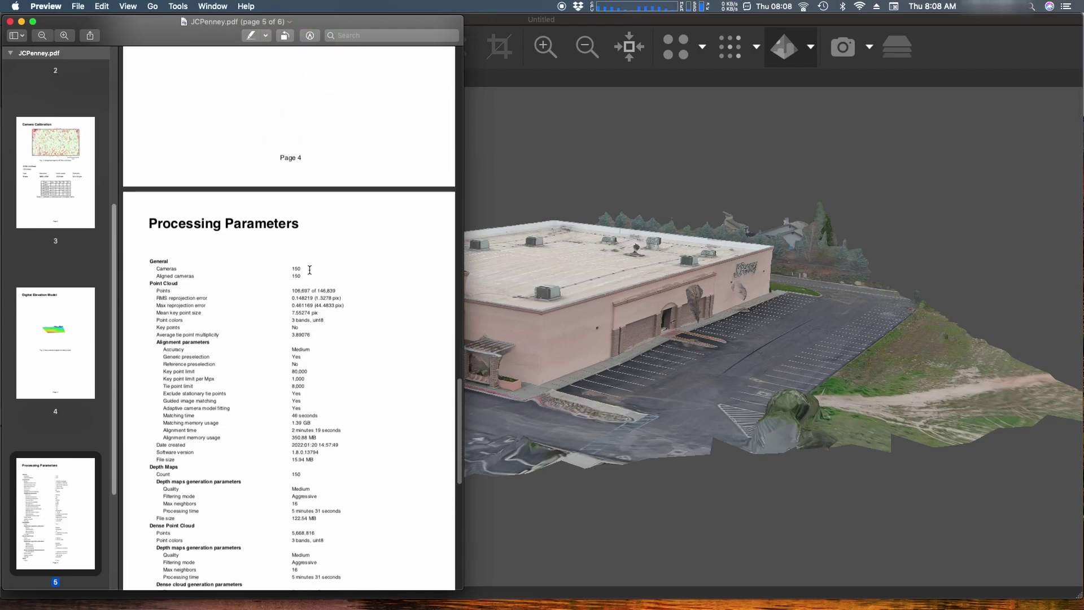
{"action": "scroll", "coordinate": [387, 329], "scroll_direction": "down", "scroll_amount": 1}
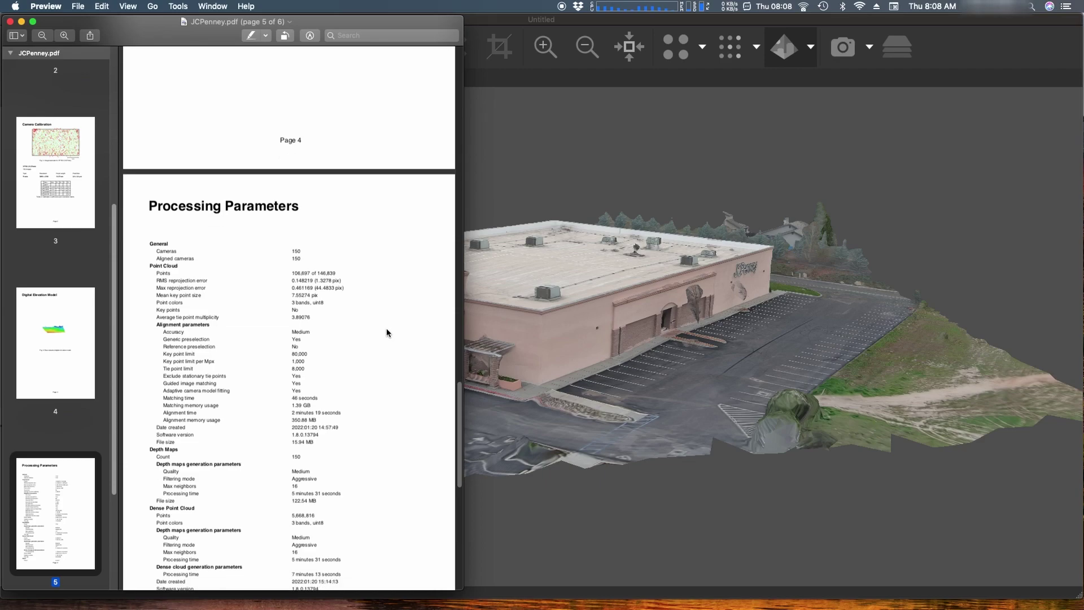
{"action": "scroll", "coordinate": [386, 332], "scroll_direction": "down", "scroll_amount": 7}
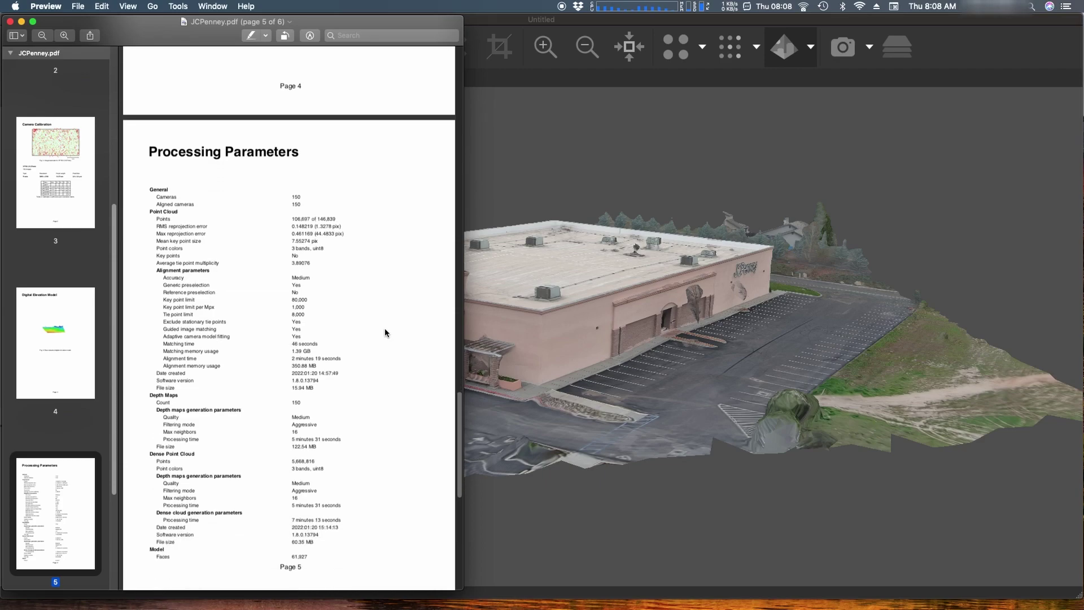
{"action": "scroll", "coordinate": [385, 332], "scroll_direction": "down", "scroll_amount": 12}
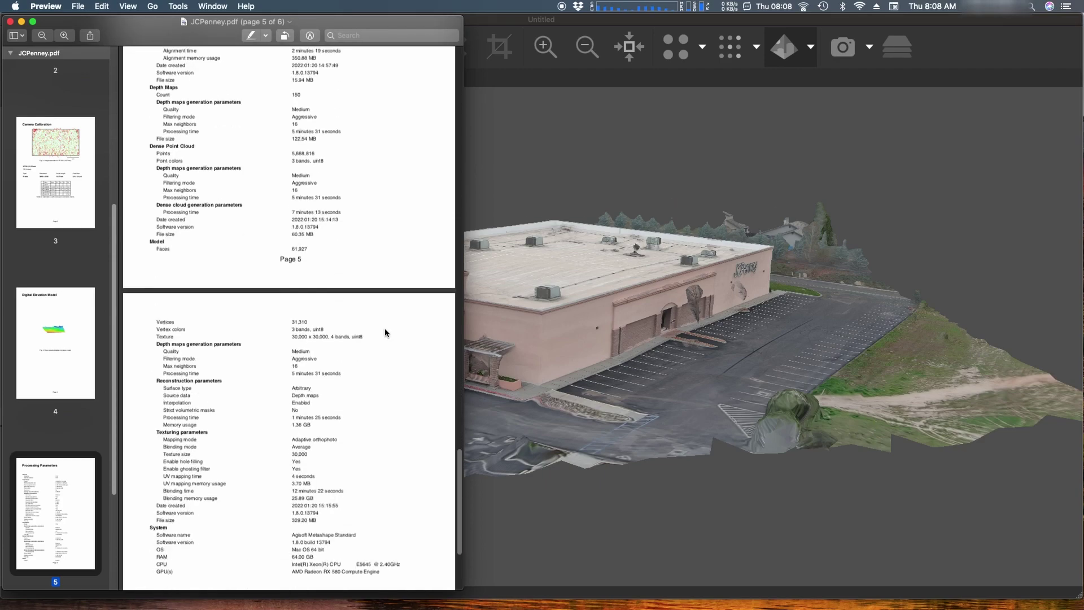
{"action": "scroll", "coordinate": [385, 332], "scroll_direction": "down", "scroll_amount": 3}
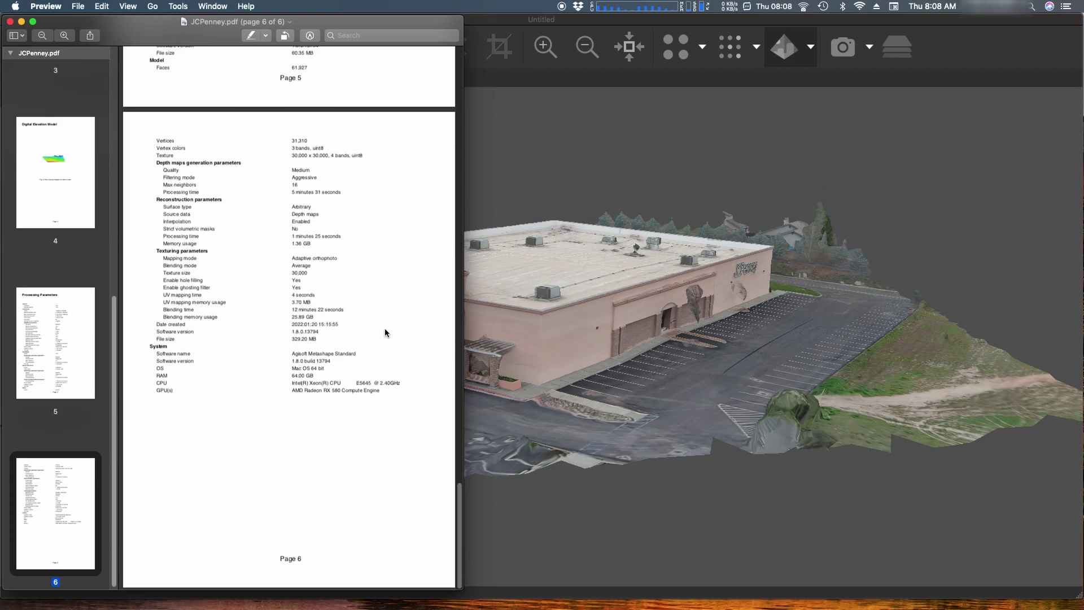
{"action": "left_click", "coordinate": [9, 22]}
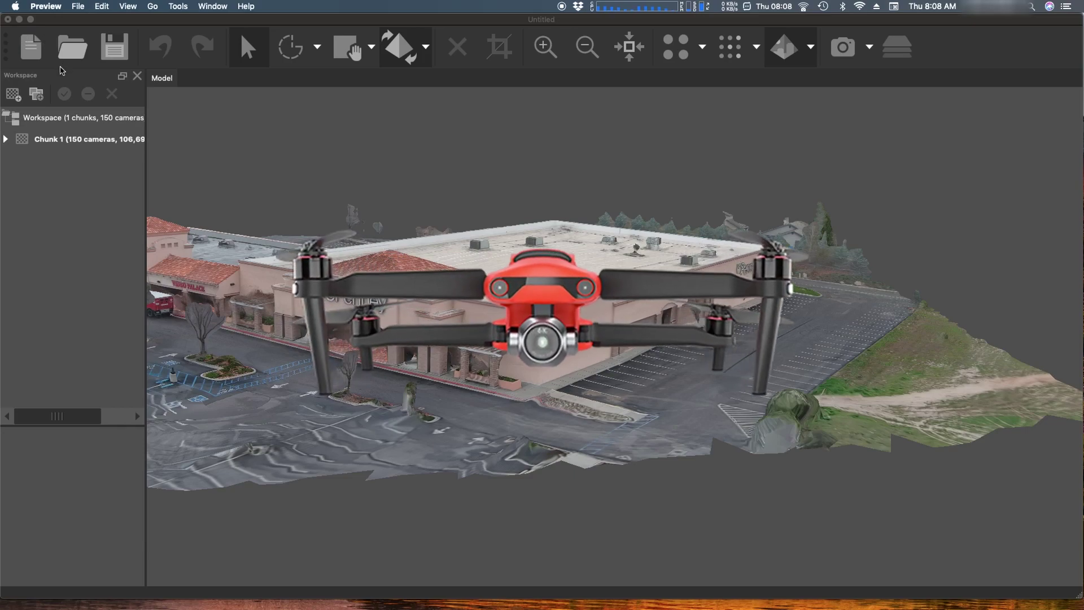